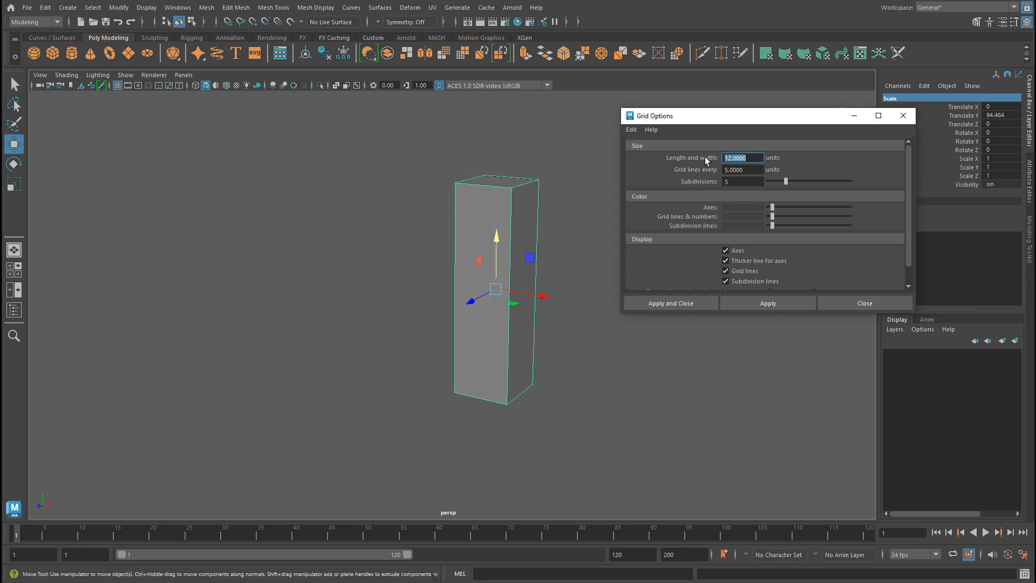
Set the grid's length and width to 1000 units and apply the change.
{"action": "type", "text": "1000"}
{"action": "left_click", "coordinate": [767, 303]}
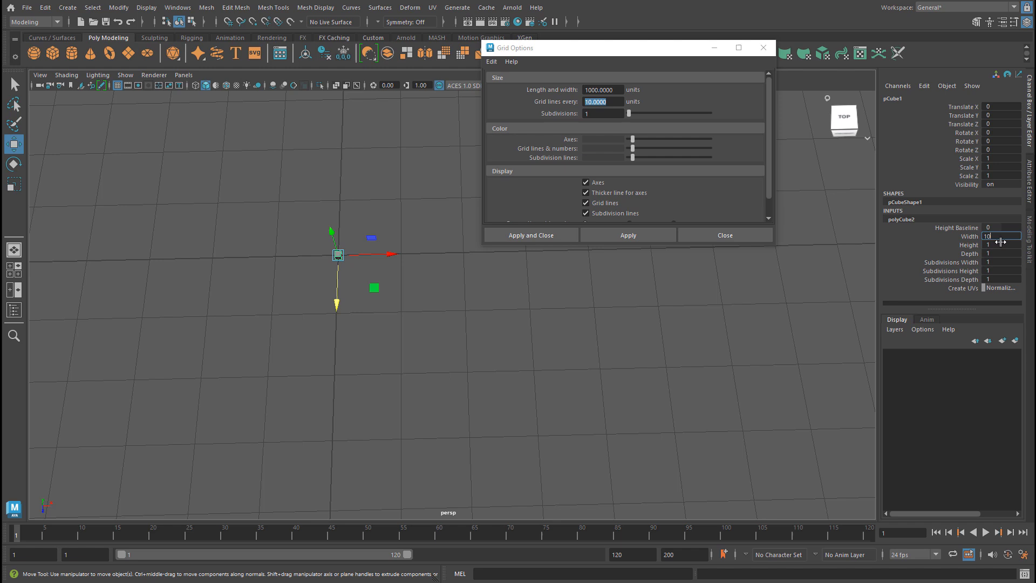
Set the cube's width, height and depth to 10 each.
{"action": "key", "text": "Tab"}
{"action": "type", "text": "10"}
{"action": "key", "text": "Tab"}
{"action": "type", "text": "10"}
{"action": "key", "text": "Return"}
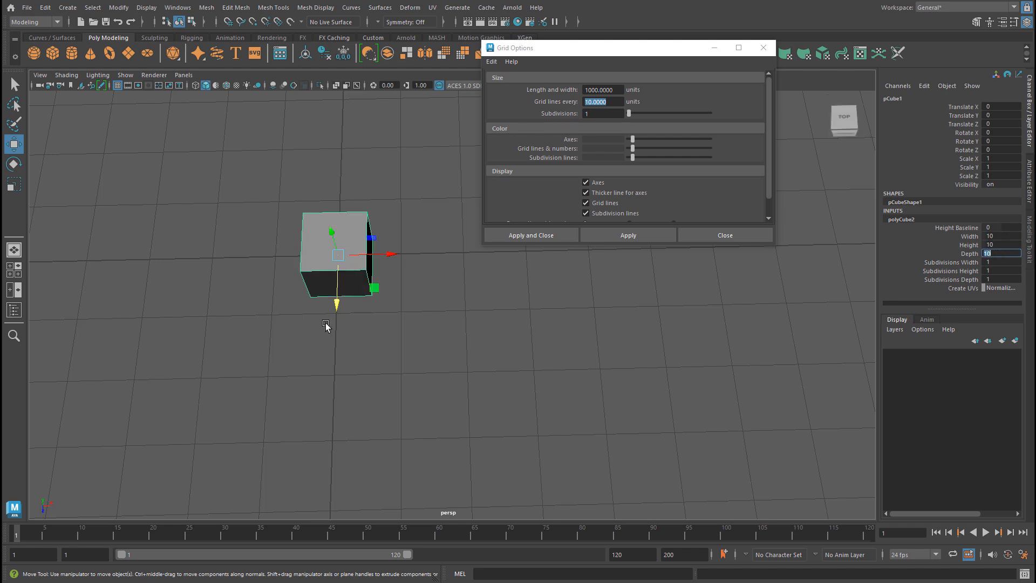
{"action": "middle_click_drag", "start_coordinate": [42, 282], "coordinate": [298, 376], "text": "alt"}
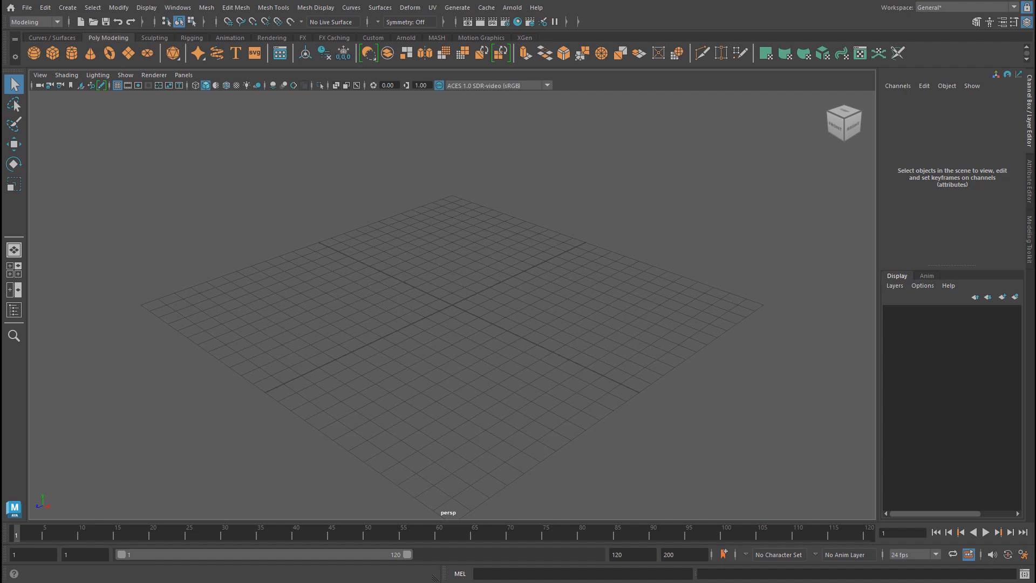
Open the general application settings in the preferences and review the available linear working units.
{"action": "left_click", "coordinate": [176, 7]}
{"action": "mouse_move", "coordinate": [215, 125]}
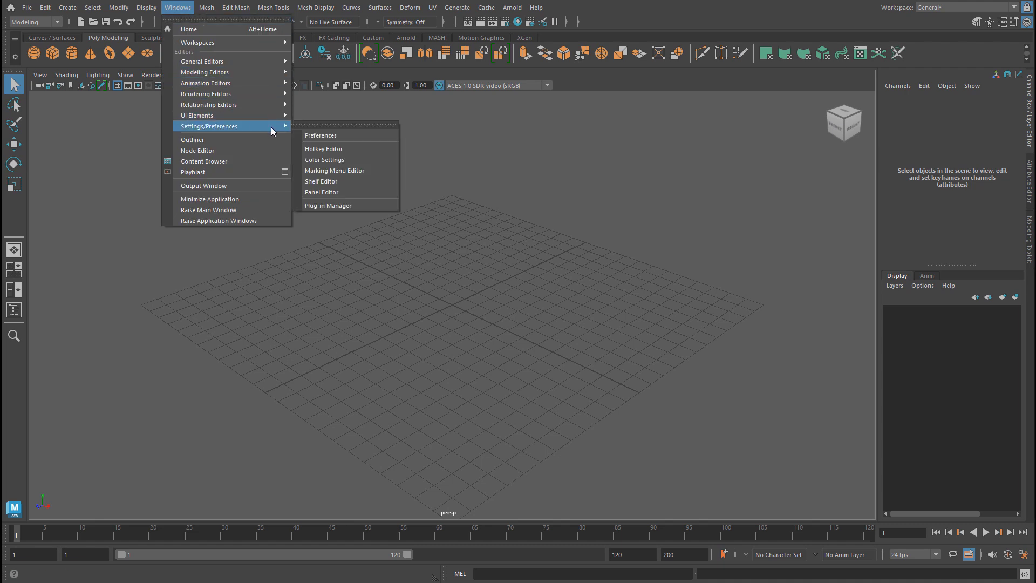
{"action": "left_click", "coordinate": [331, 139]}
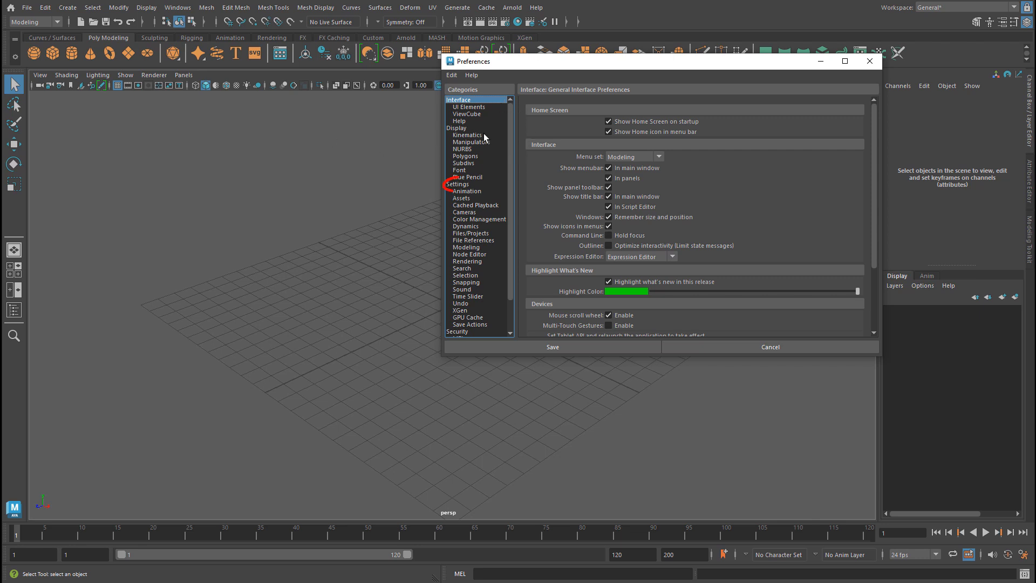
{"action": "left_click", "coordinate": [458, 184]}
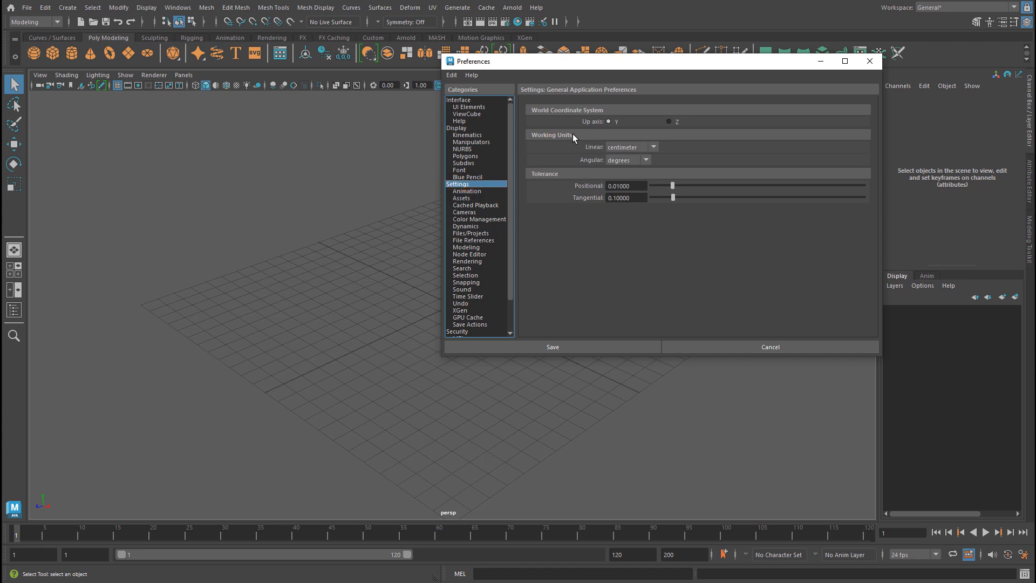
{"action": "left_click", "coordinate": [654, 147]}
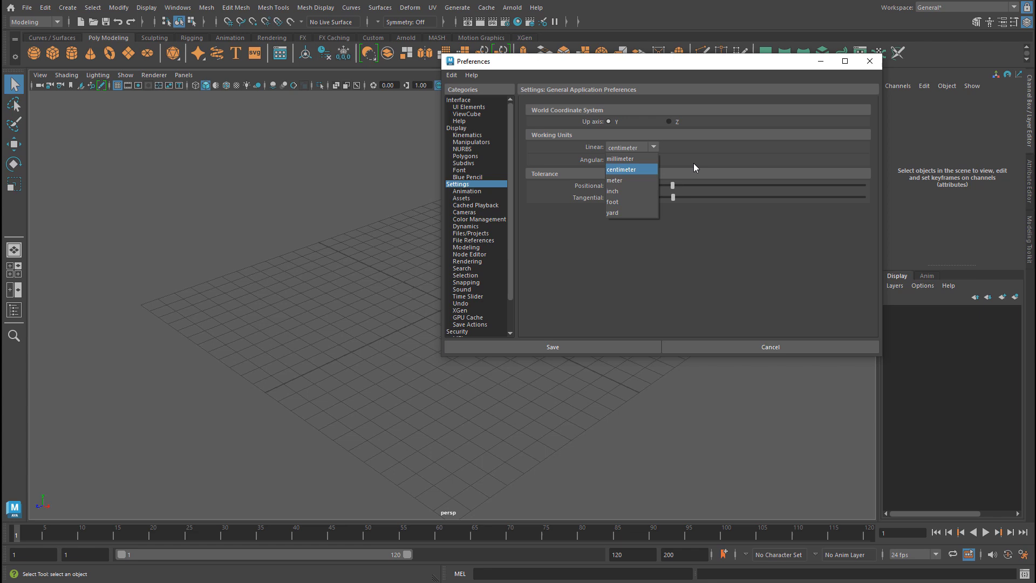
{"action": "left_click", "coordinate": [724, 154]}
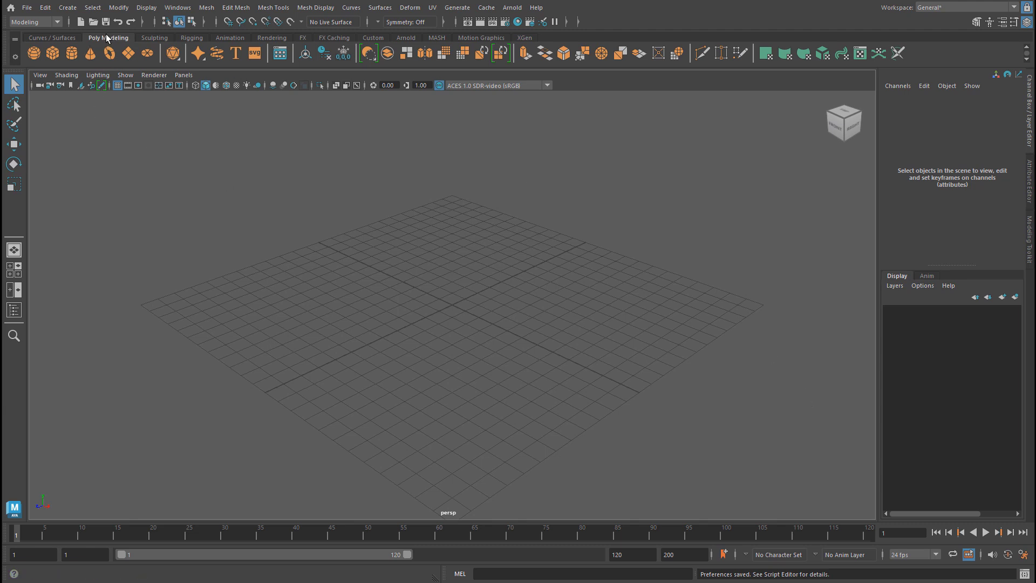
Create a polygon cube at the grid's origin and set its height to 5.
{"action": "left_click", "coordinate": [51, 54]}
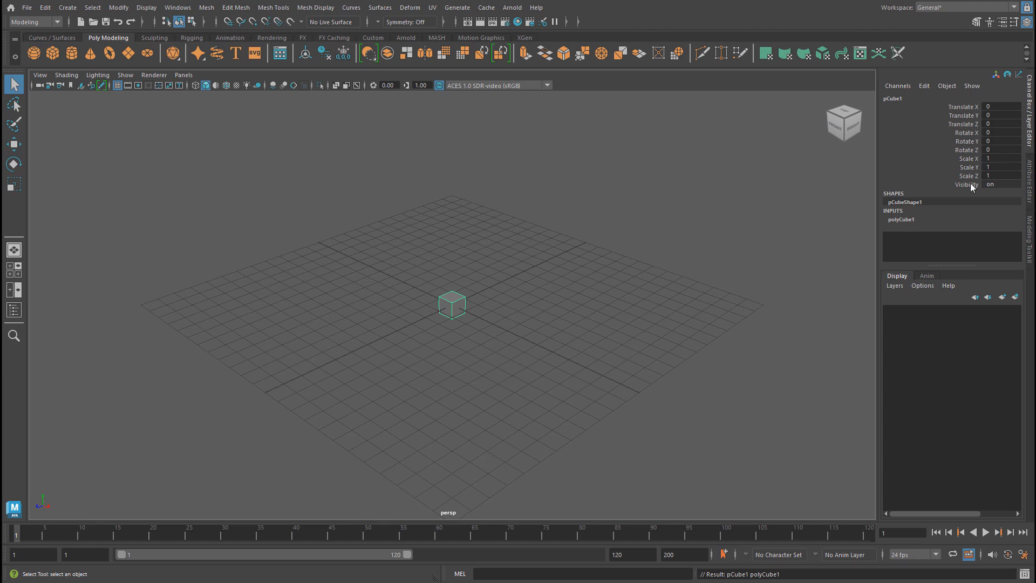
{"action": "left_click", "coordinate": [926, 221]}
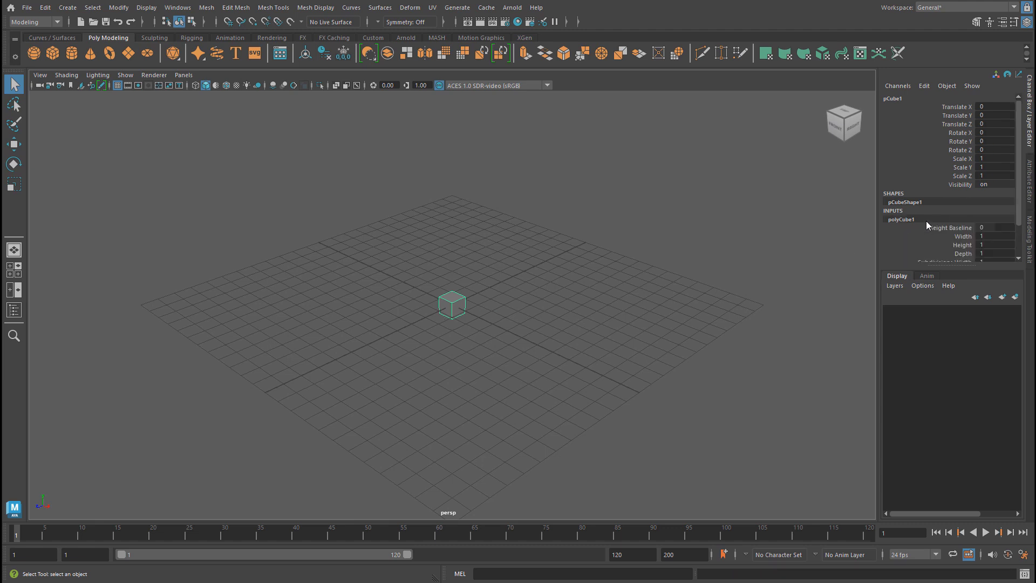
{"action": "scroll", "coordinate": [939, 216], "scroll_direction": "down", "scroll_amount": 2}
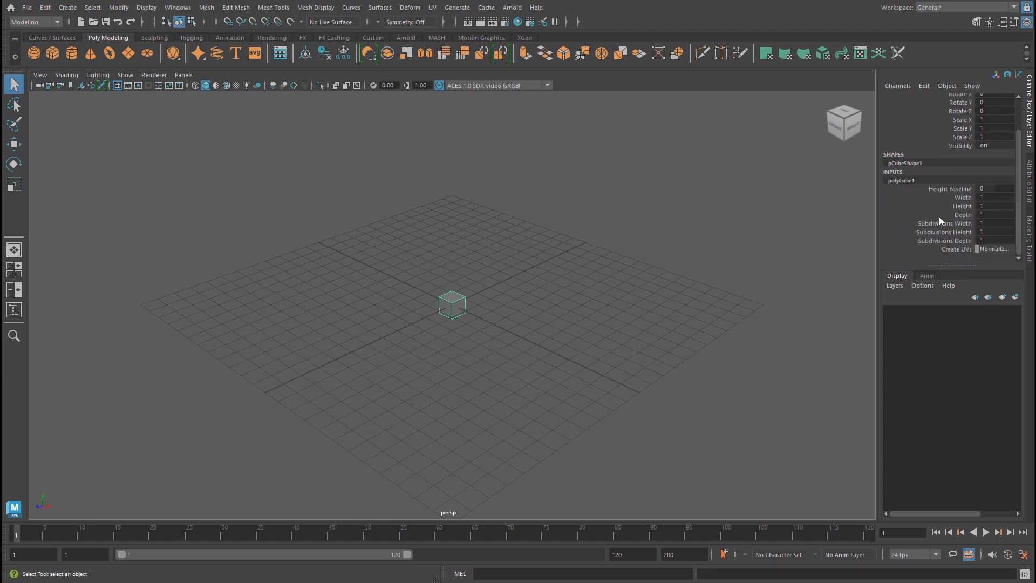
{"action": "left_click", "coordinate": [994, 205]}
{"action": "key", "text": "Return"}
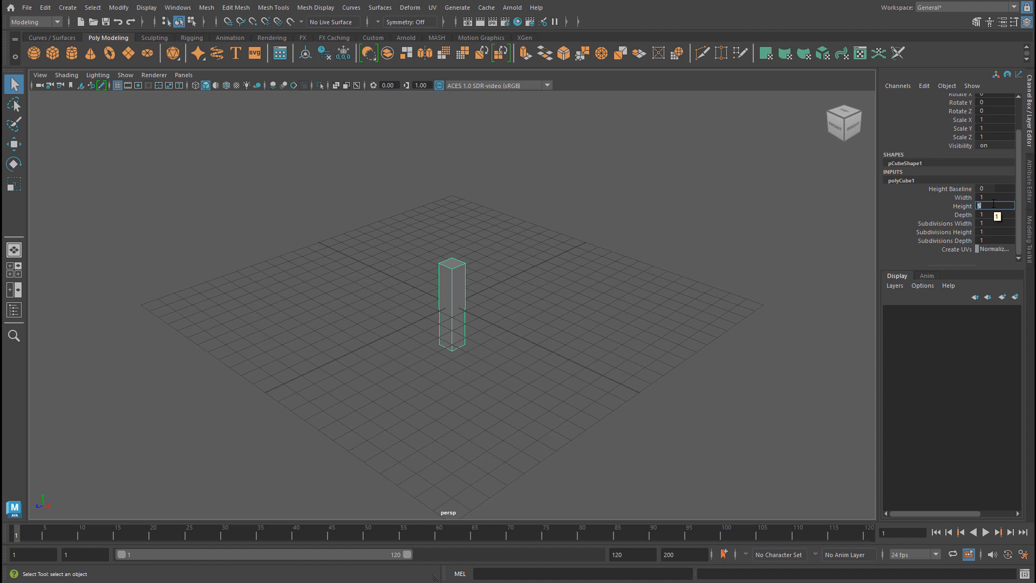
Set the box's width to 10 and its depth to 2.
{"action": "left_click", "coordinate": [995, 197]}
{"action": "type", "text": "10"}
{"action": "key", "text": "Return"}
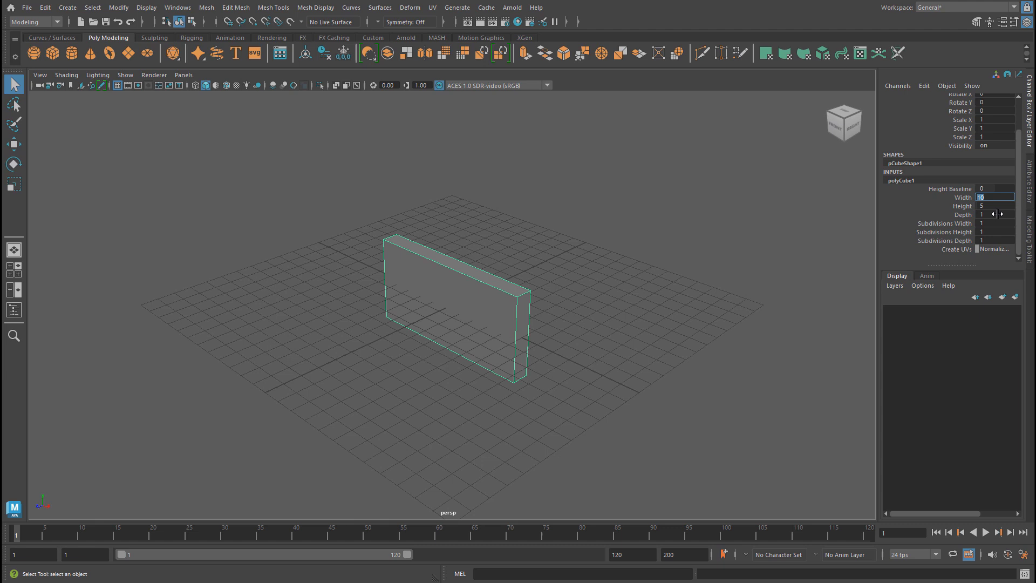
{"action": "left_click", "coordinate": [998, 214]}
{"action": "type", "text": "2"}
{"action": "key", "text": "Return"}
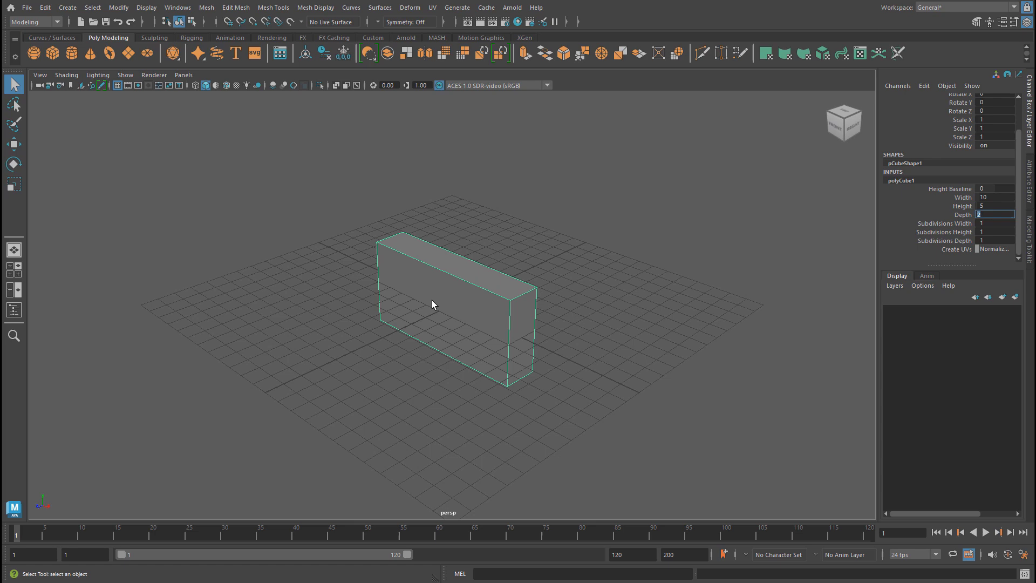
{"action": "key", "text": "Return"}
Examine the box's width and depth against the grid squares in a wireframe top view.
{"action": "right_click_drag", "start_coordinate": [433, 301], "coordinate": [560, 338], "text": "alt"}
{"action": "left_click_drag", "start_coordinate": [560, 338], "coordinate": [606, 340], "text": "alt"}
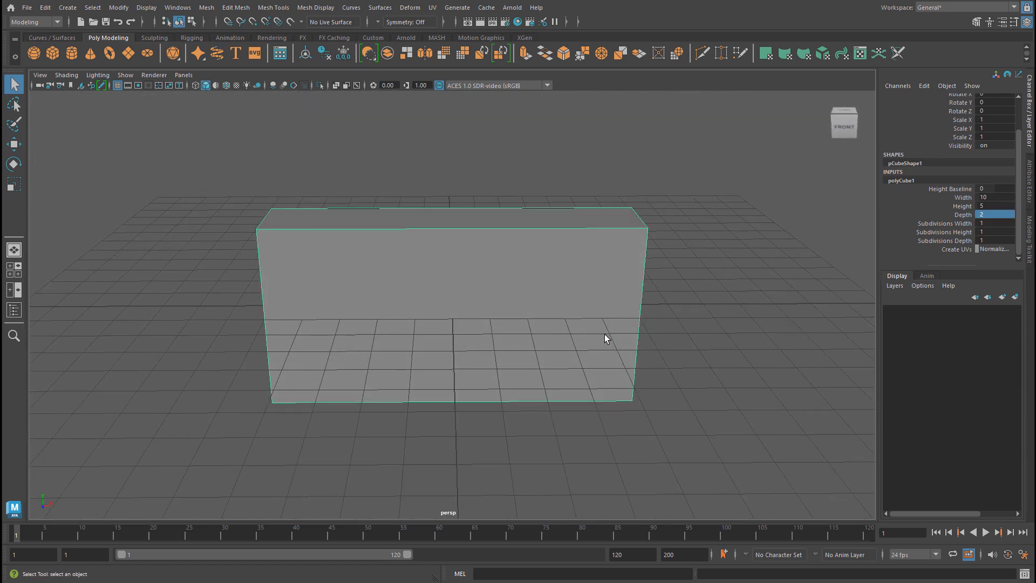
{"action": "key", "text": "space"}
{"action": "key", "text": "space"}
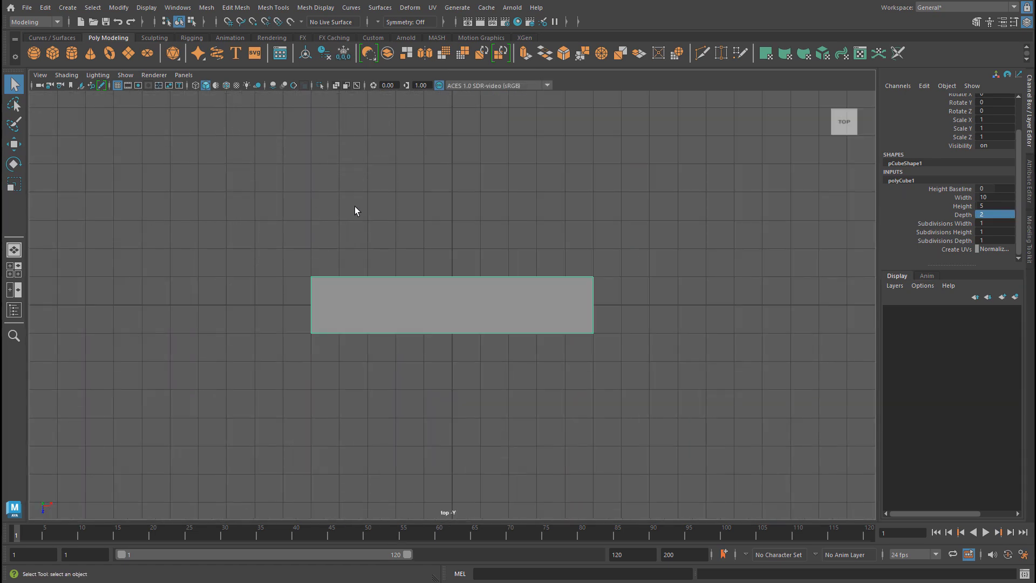
{"action": "key", "text": "4"}
{"action": "right_click_drag", "start_coordinate": [391, 280], "coordinate": [560, 273], "text": "alt"}
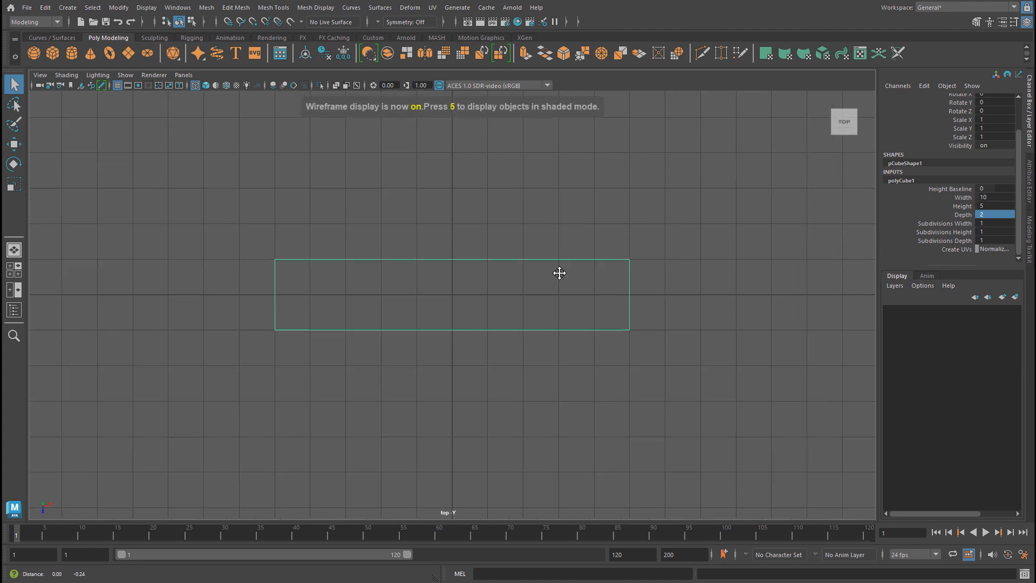
{"action": "middle_click_drag", "start_coordinate": [559, 273], "coordinate": [546, 253], "text": "alt"}
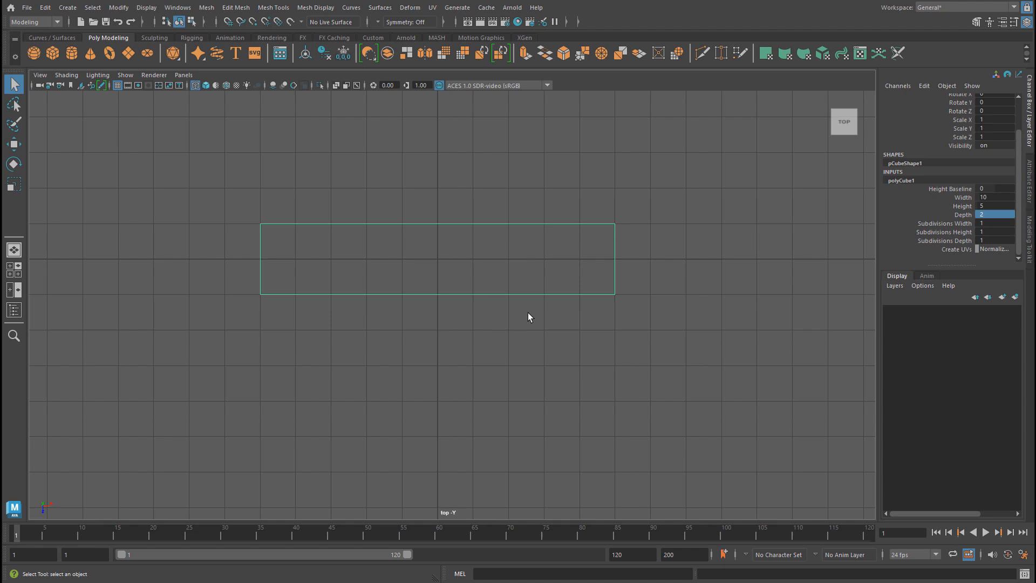
{"action": "left_click", "coordinate": [666, 257]}
{"action": "key", "text": "space"}
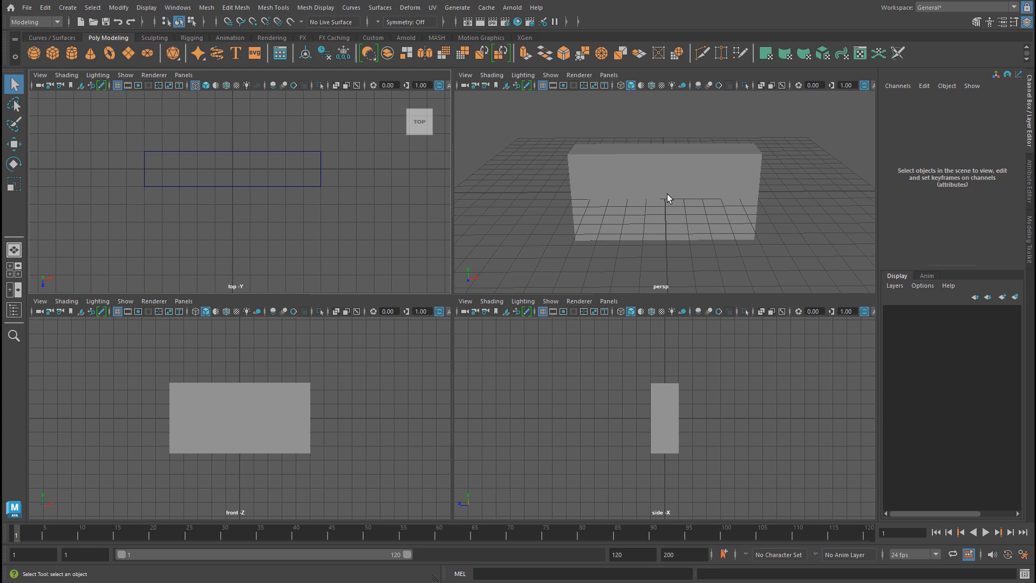
Return to the perspective view and delete the box.
{"action": "key", "text": "space"}
{"action": "left_click", "coordinate": [555, 302]}
{"action": "left_click_drag", "start_coordinate": [556, 303], "coordinate": [363, 331], "text": "alt"}
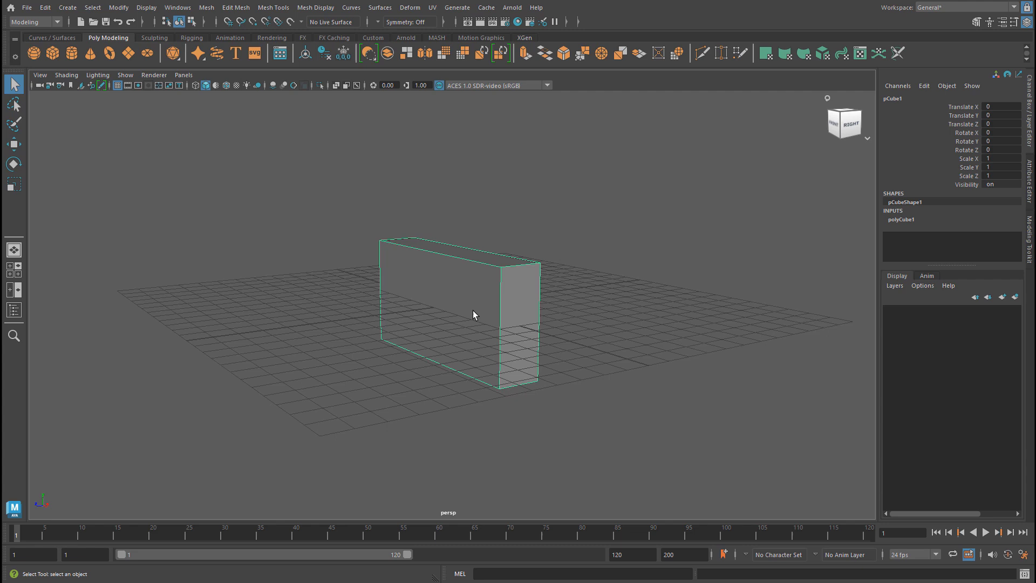
{"action": "left_click_drag", "start_coordinate": [416, 185], "coordinate": [565, 384]}
{"action": "key", "text": "Delete"}
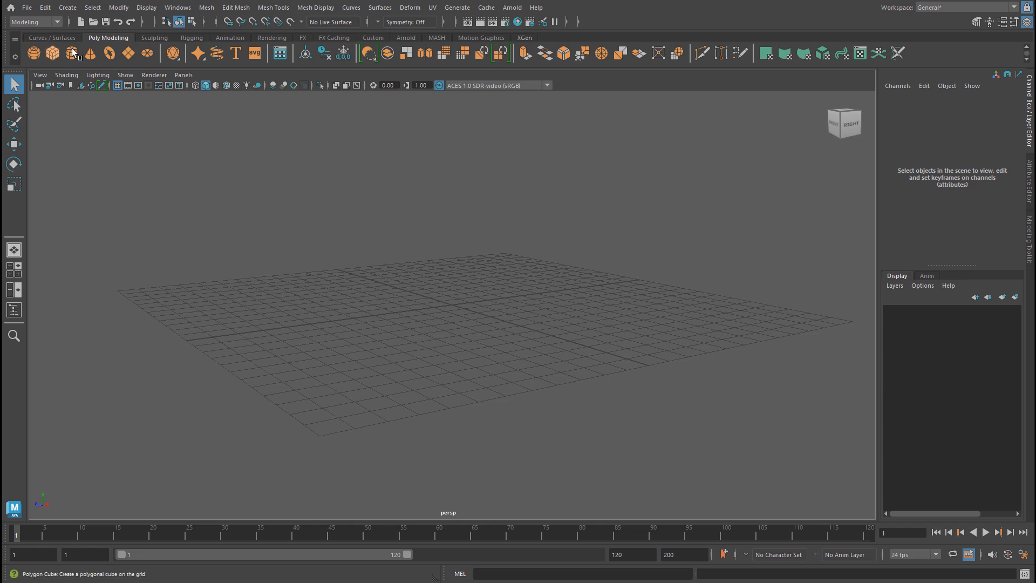
Create a new polygon cube and show all of its creation attributes.
{"action": "left_click", "coordinate": [53, 56]}
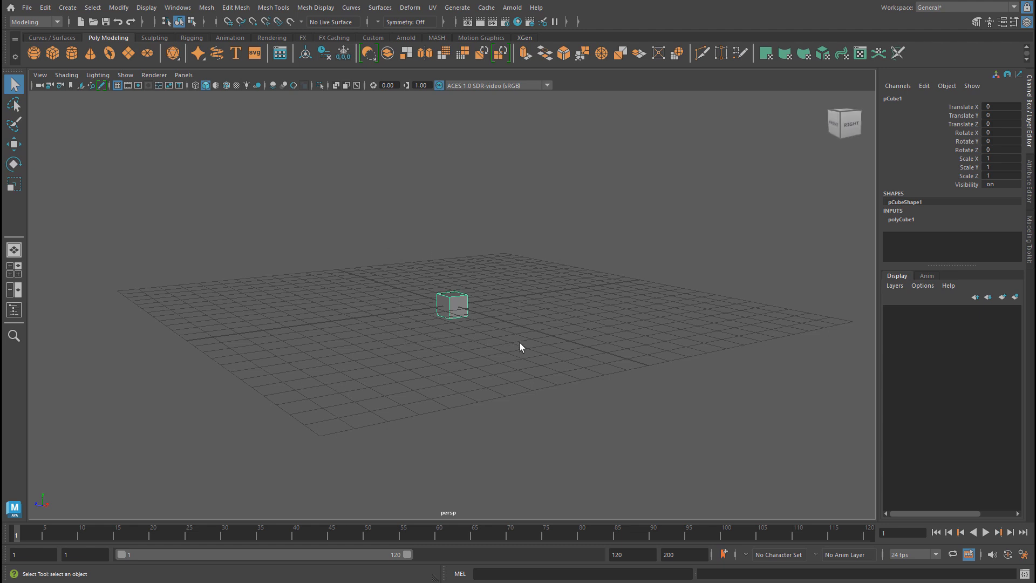
{"action": "left_click", "coordinate": [901, 219]}
{"action": "scroll", "coordinate": [988, 226], "scroll_direction": "down", "scroll_amount": 2}
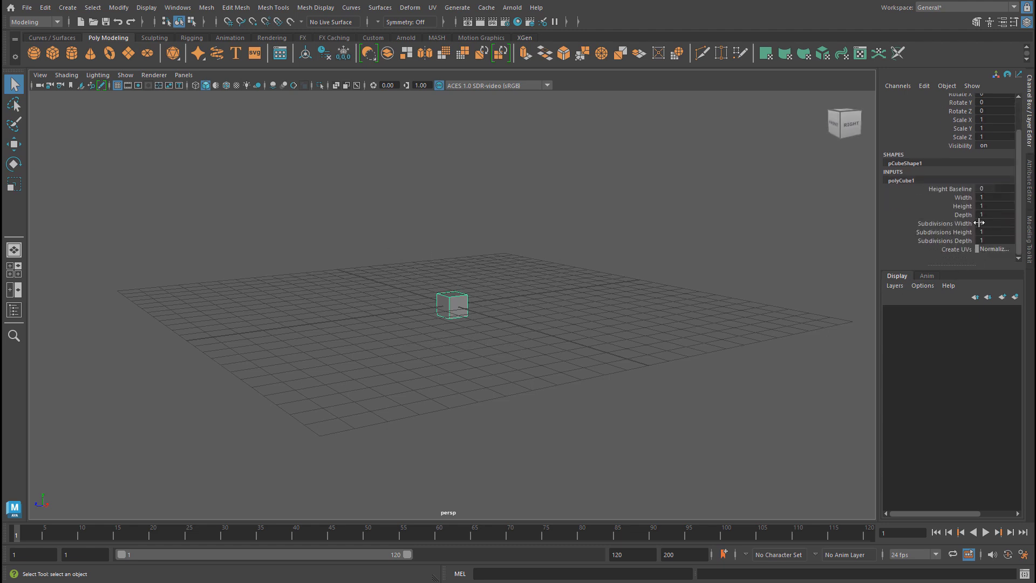
{"action": "left_click_drag", "start_coordinate": [957, 266], "coordinate": [955, 309]}
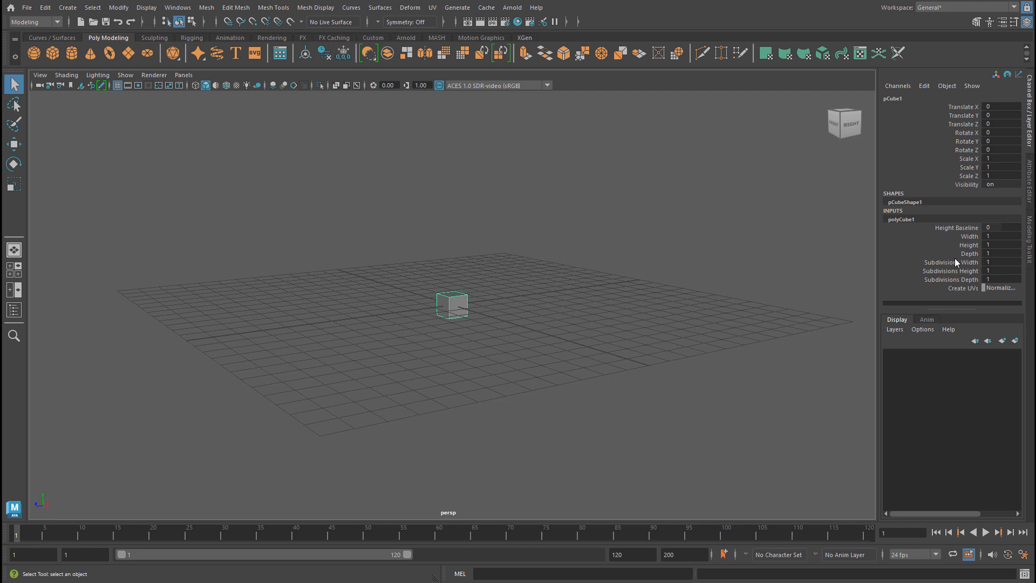
Set the new cube's width and depth to 50 each.
{"action": "double_click", "coordinate": [1000, 234]}
{"action": "type", "text": "50"}
{"action": "double_click", "coordinate": [1007, 252]}
{"action": "type", "text": "5"}
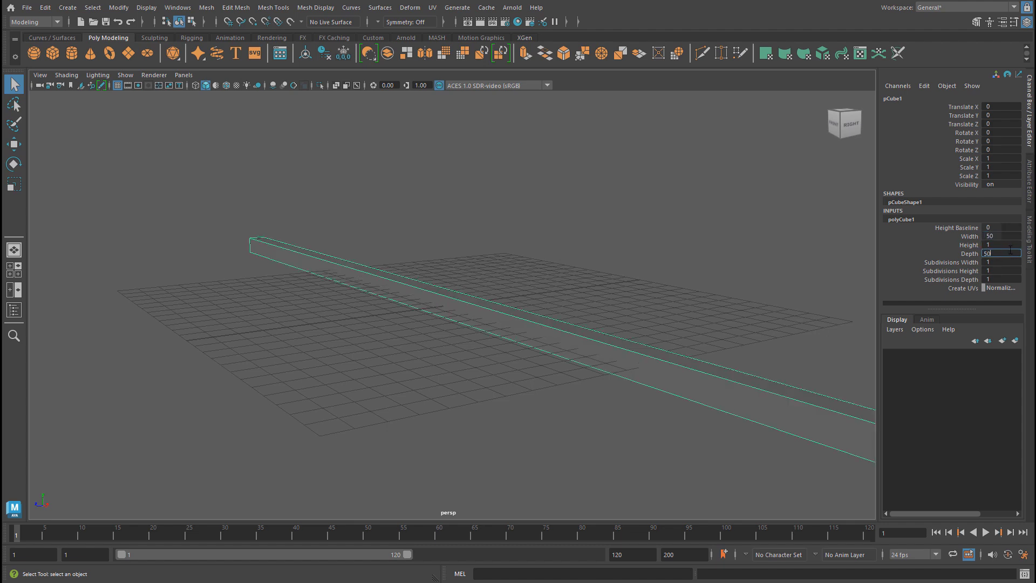
{"action": "type", "text": "0"}
{"action": "key", "text": "Return"}
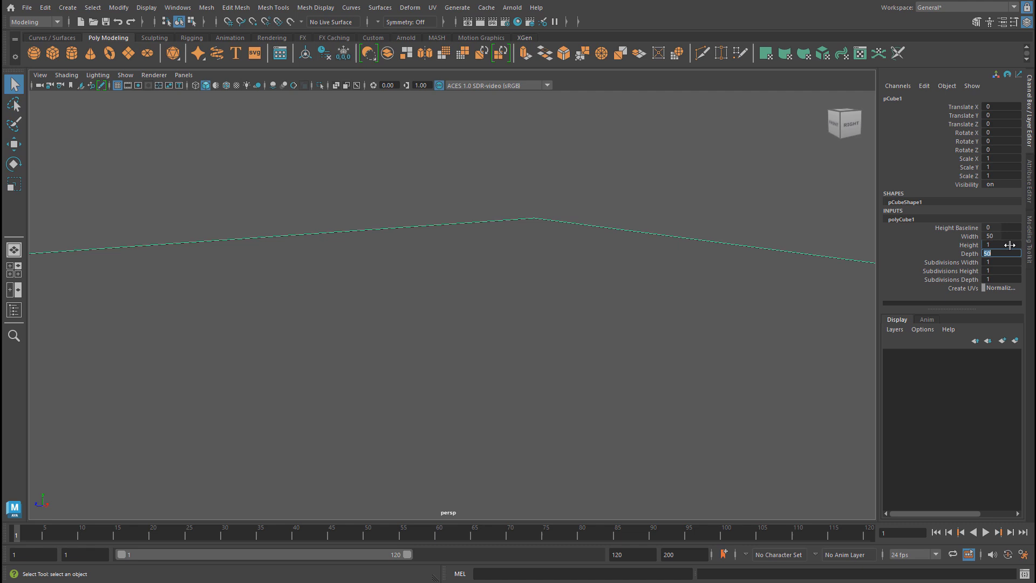
Set the box's height to 180 and frame the whole box in the view.
{"action": "double_click", "coordinate": [1009, 245]}
{"action": "type", "text": "180"}
{"action": "key", "text": "Return"}
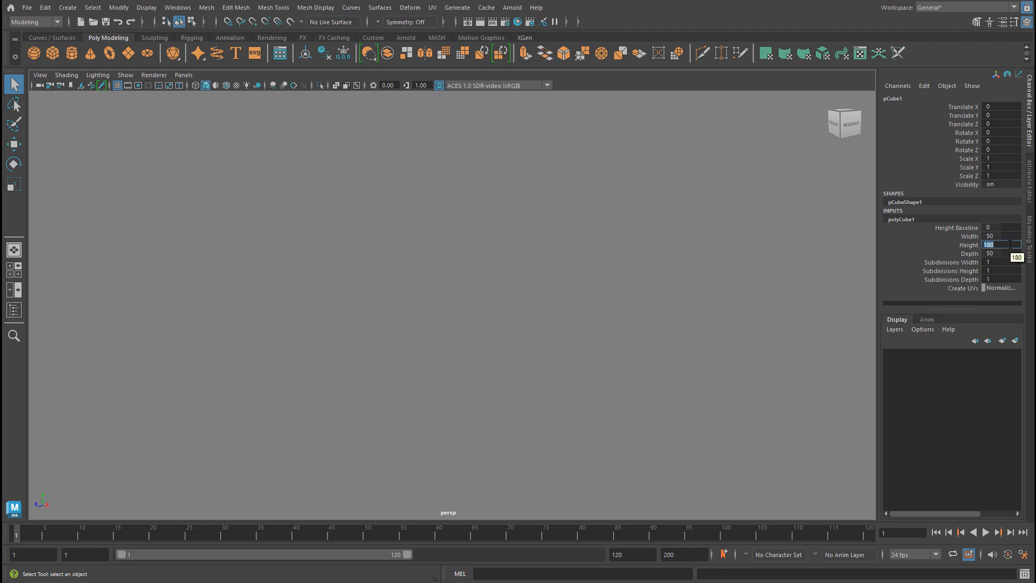
{"action": "key", "text": "f"}
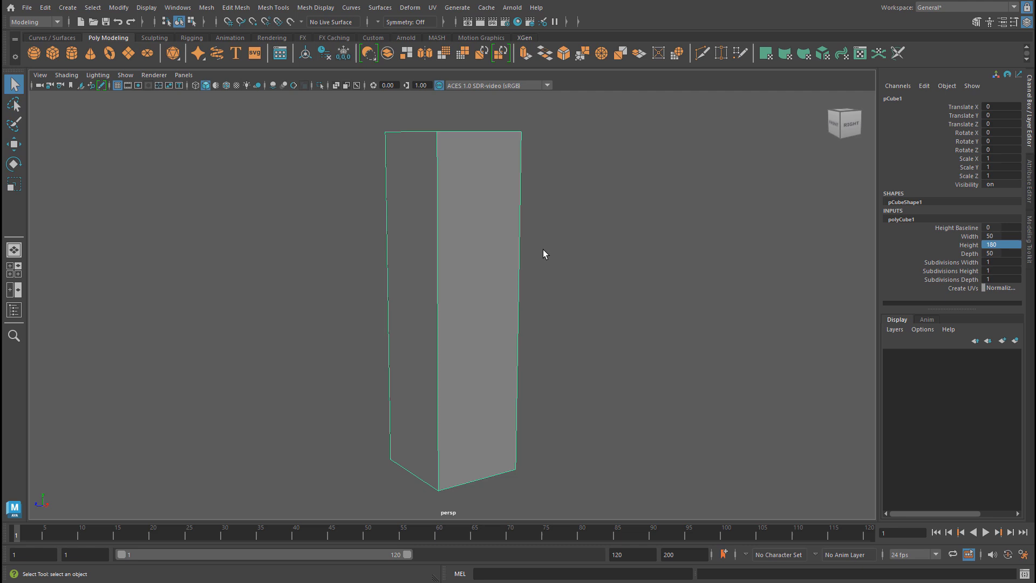
Move the box up along the Y axis by about 94.46 units and check its base against the grid.
{"action": "key", "text": "w"}
{"action": "scroll", "coordinate": [543, 254], "scroll_direction": "down", "scroll_amount": 3}
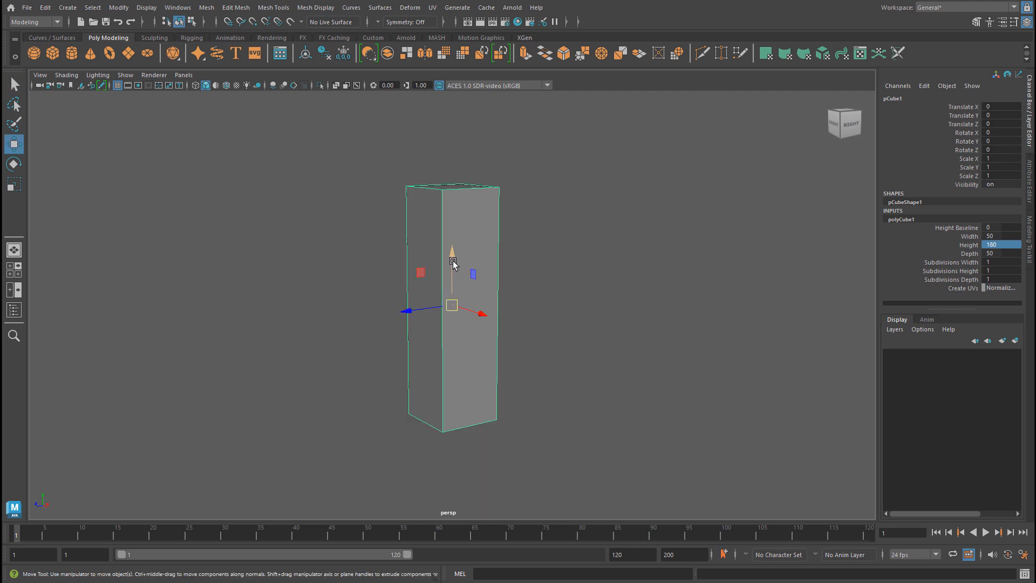
{"action": "left_click_drag", "start_coordinate": [453, 261], "coordinate": [534, 183]}
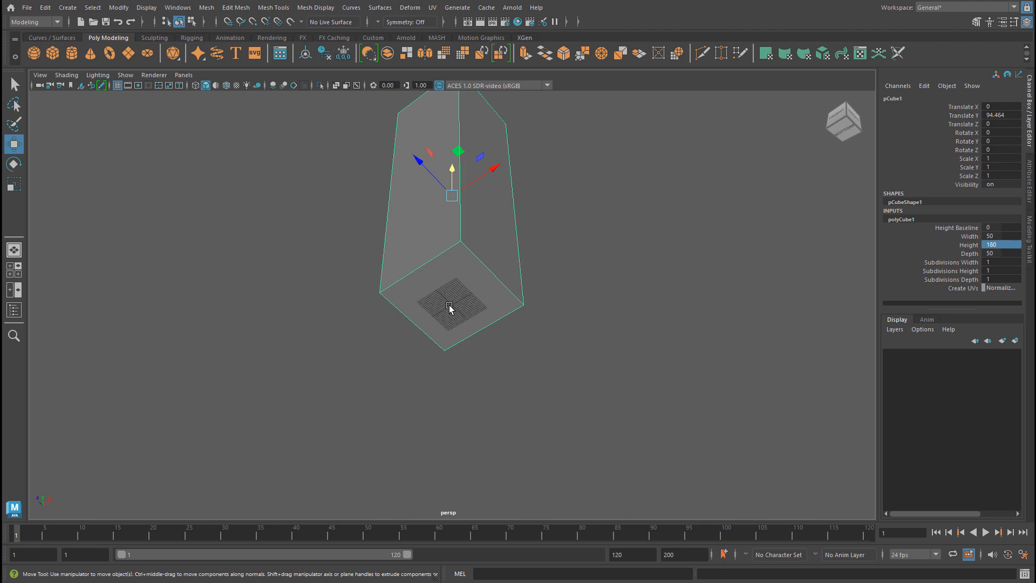
{"action": "left_click_drag", "start_coordinate": [449, 306], "coordinate": [410, 351], "text": "alt"}
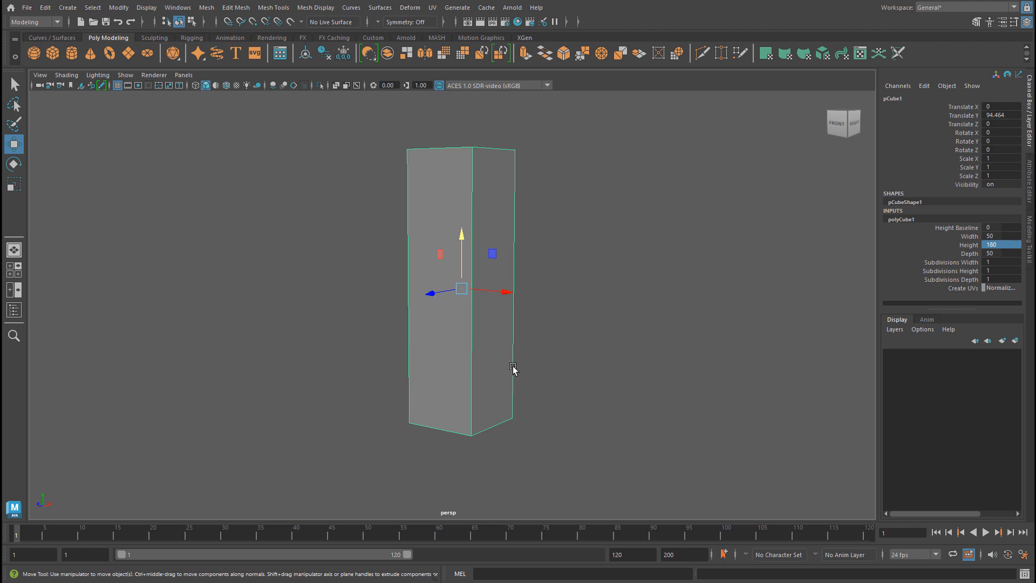
{"action": "left_click_drag", "start_coordinate": [513, 369], "coordinate": [500, 308], "text": "alt"}
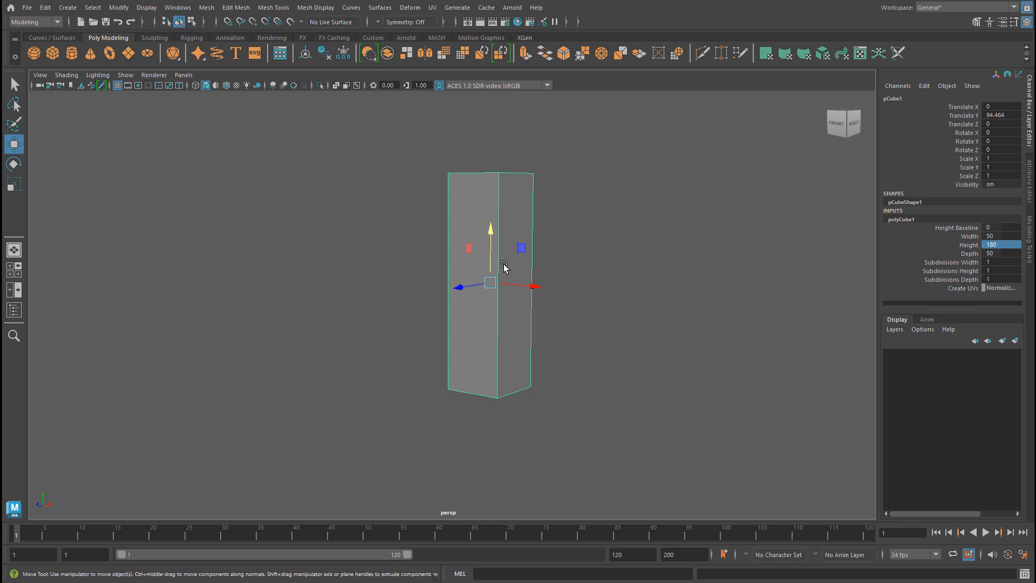
Switch to the Google unit converter in the browser and convert 180 centimetres to feet.
{"action": "key", "text": "alt+Tab"}
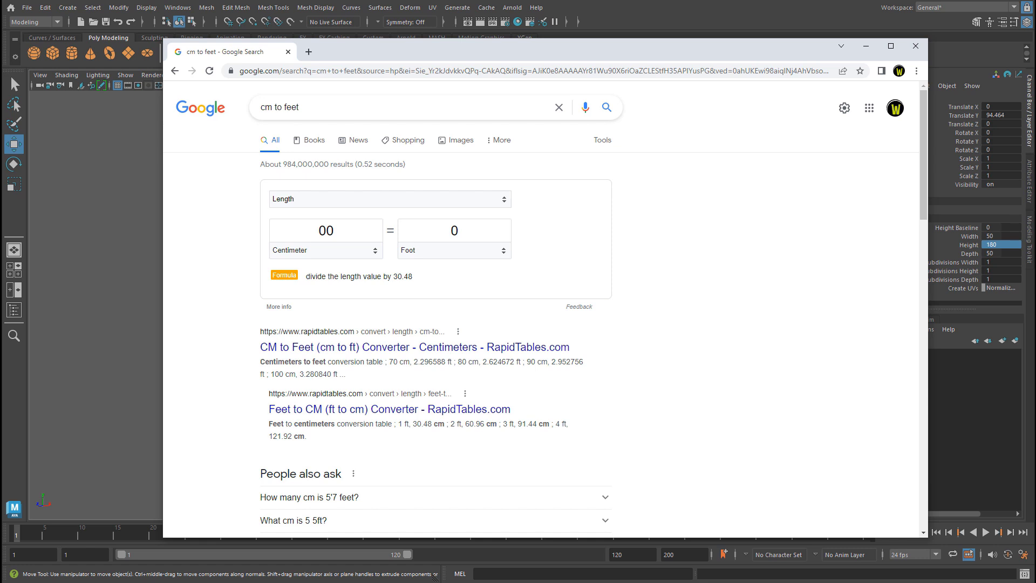
{"action": "double_click", "coordinate": [330, 231]}
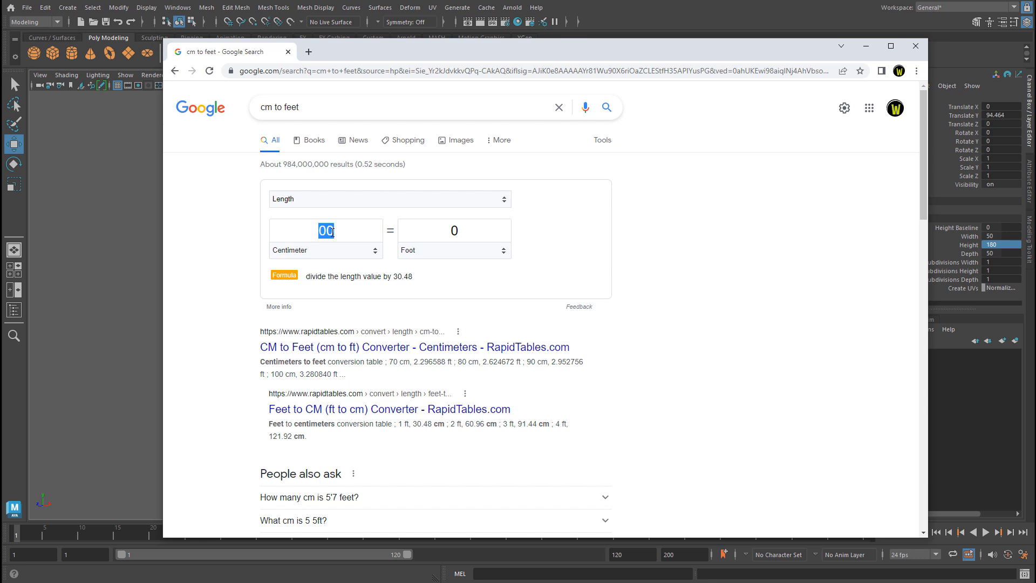
{"action": "type", "text": "180"}
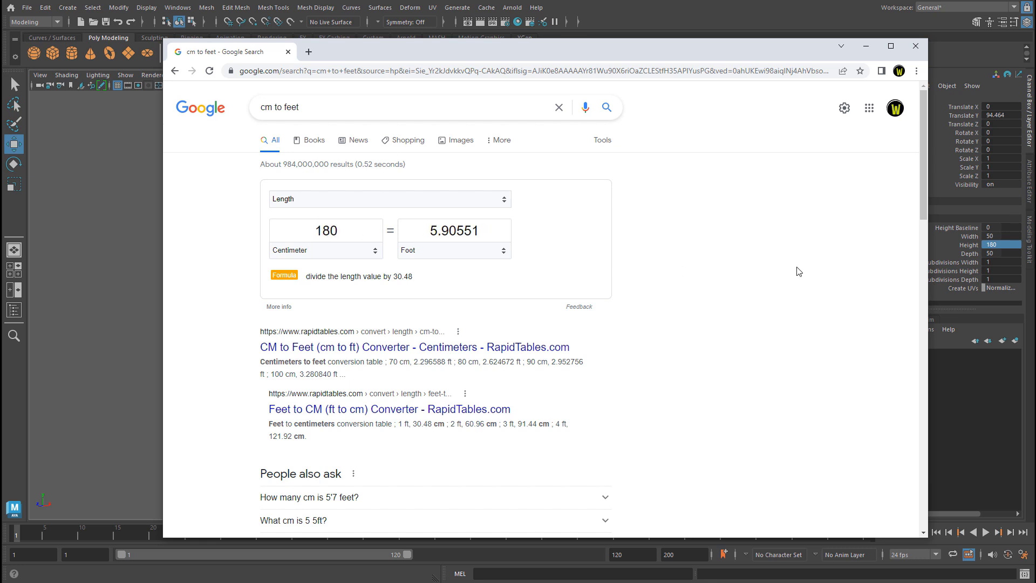
Convert 50 centimetres to feet in the unit converter and switch back to Maya.
{"action": "double_click", "coordinate": [325, 230]}
{"action": "type", "text": "50"}
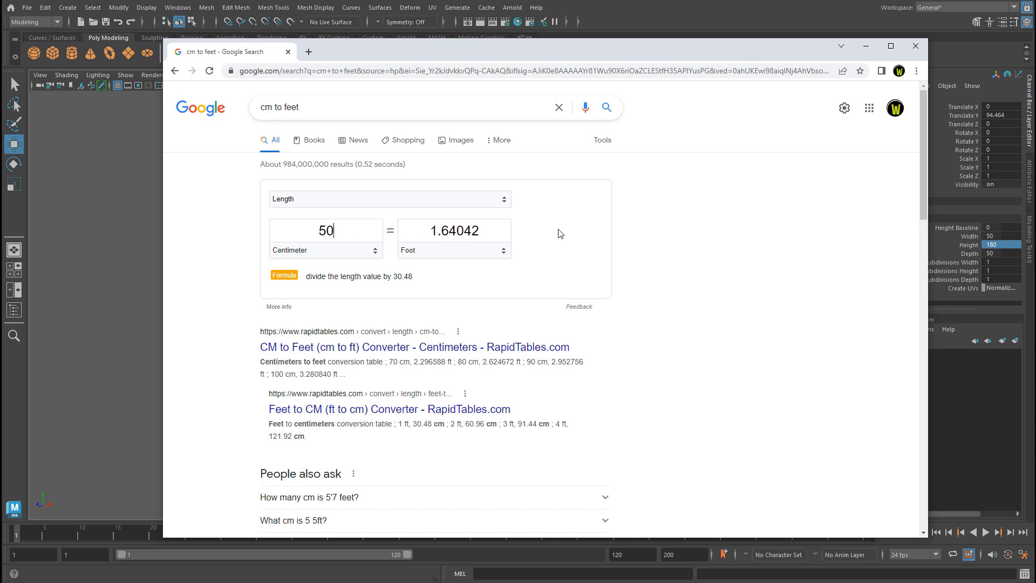
{"action": "key", "text": "alt+Tab"}
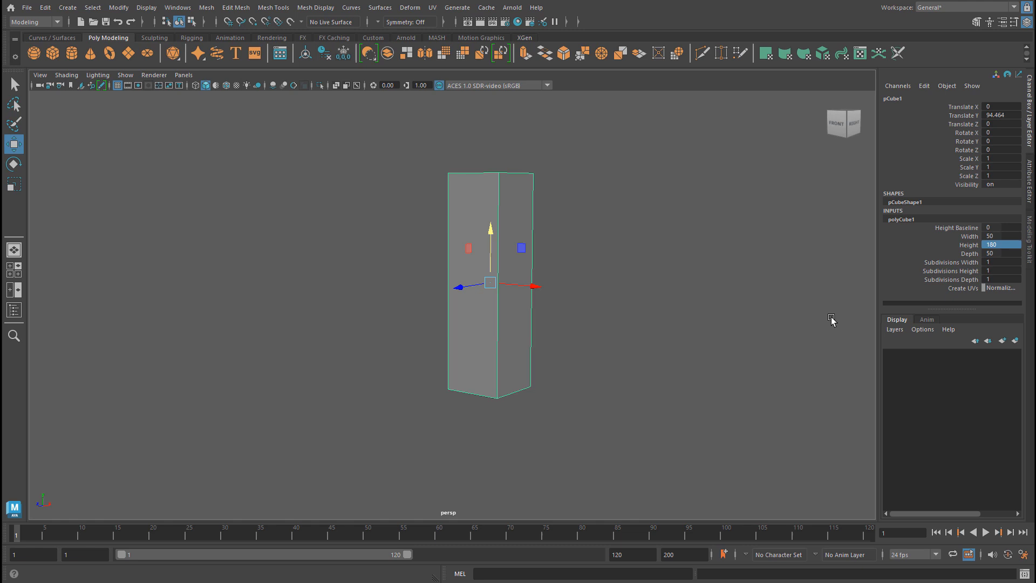
Rename the 180-unit-tall box as Scale.
{"action": "double_click", "coordinate": [900, 99]}
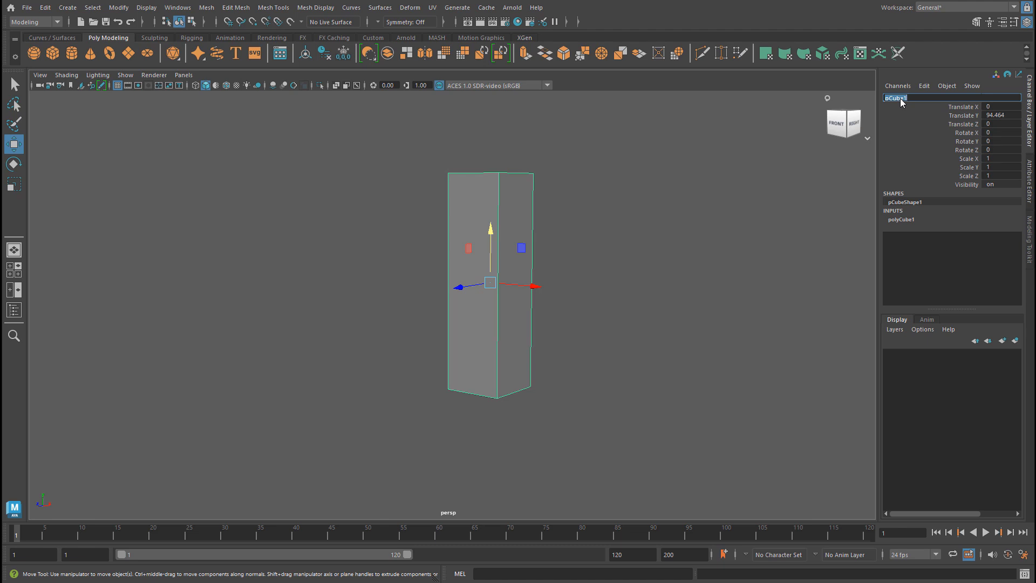
{"action": "type", "text": "Scale"}
{"action": "key", "text": "Return"}
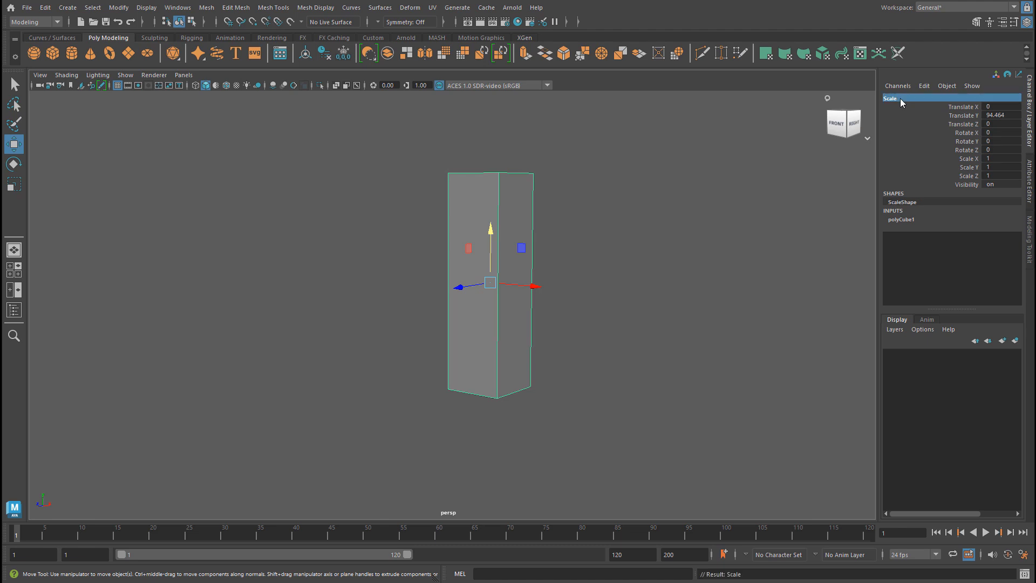
Open the grid options and set the grid's length and width to 1000 units.
{"action": "left_click_drag", "start_coordinate": [573, 351], "coordinate": [483, 302], "text": "alt"}
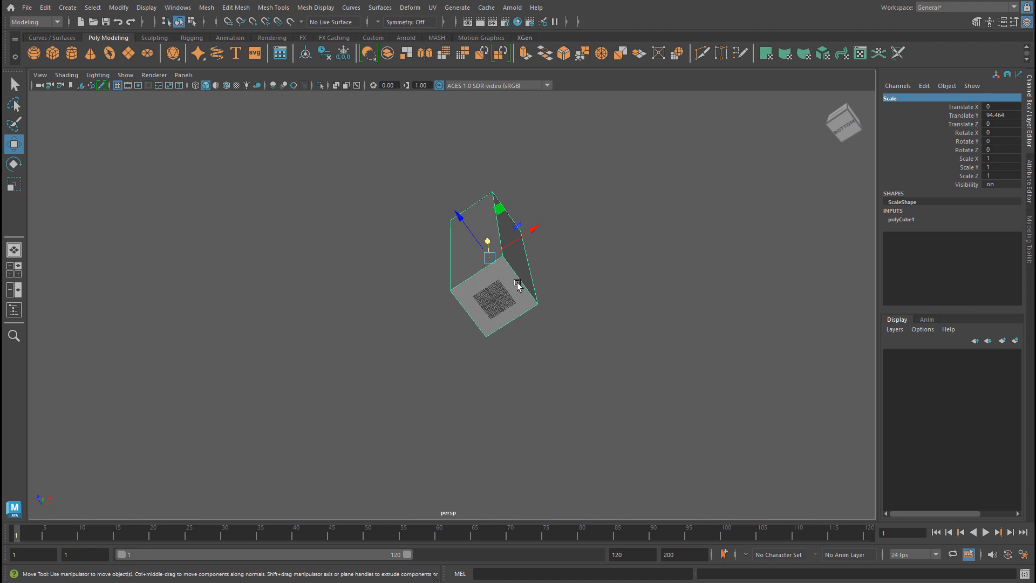
{"action": "left_click_drag", "start_coordinate": [486, 298], "coordinate": [526, 363], "text": "alt"}
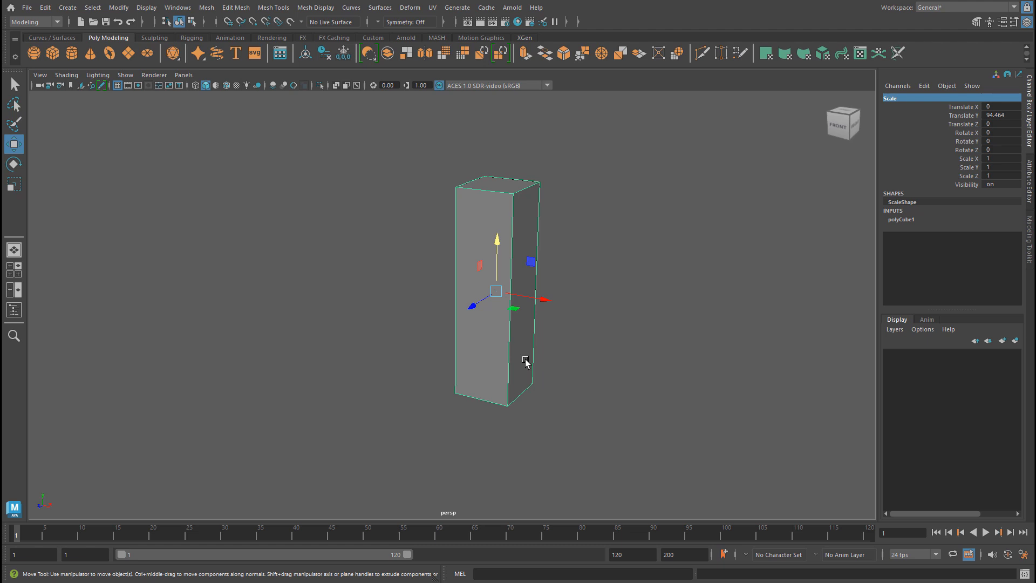
{"action": "left_click", "coordinate": [137, 10]}
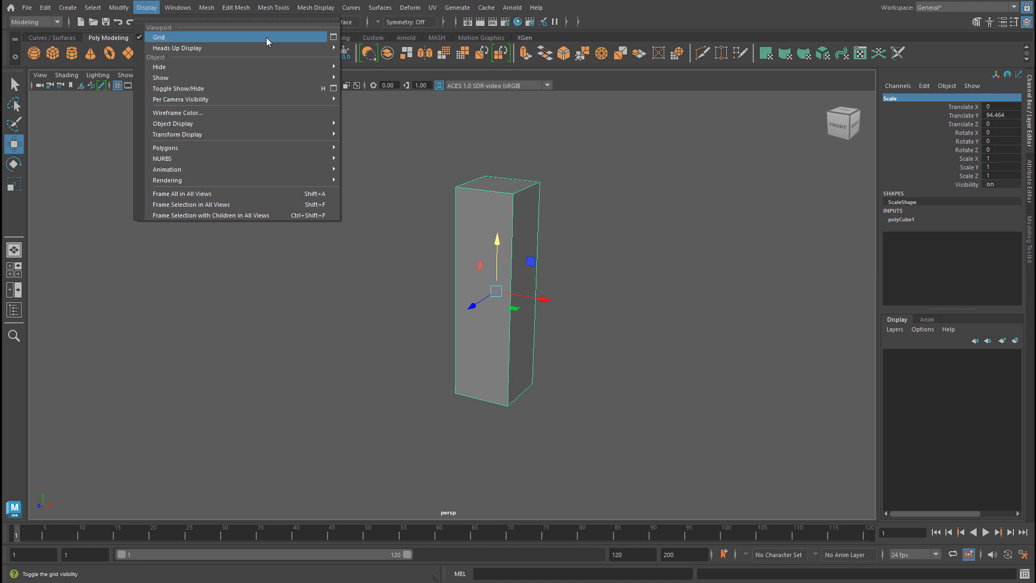
{"action": "left_click", "coordinate": [333, 37]}
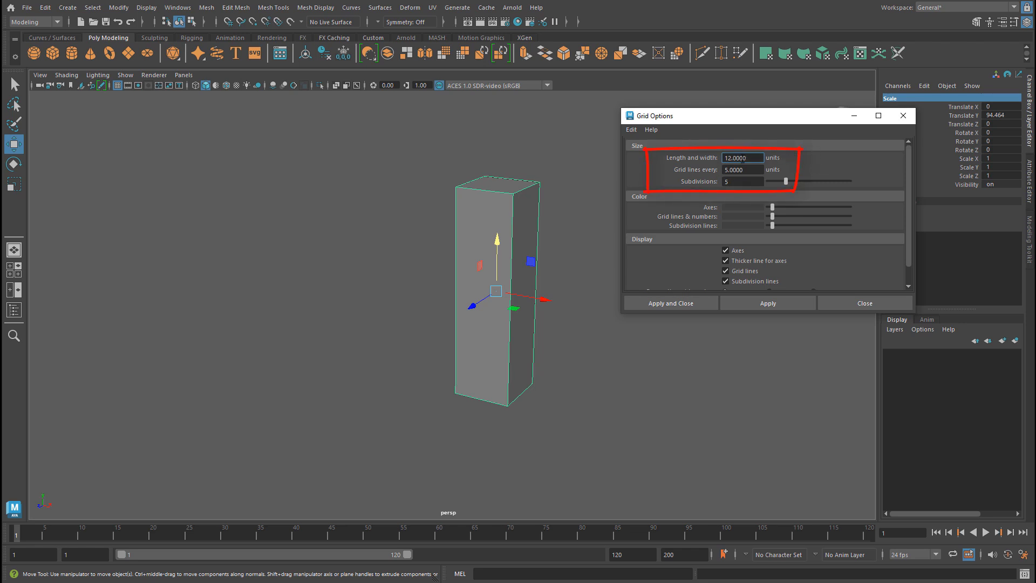
{"action": "left_click_drag", "start_coordinate": [753, 158], "coordinate": [709, 160]}
{"action": "left_click_drag", "start_coordinate": [559, 377], "coordinate": [546, 290], "text": "alt"}
{"action": "left_click_drag", "start_coordinate": [527, 245], "coordinate": [539, 331], "text": "alt"}
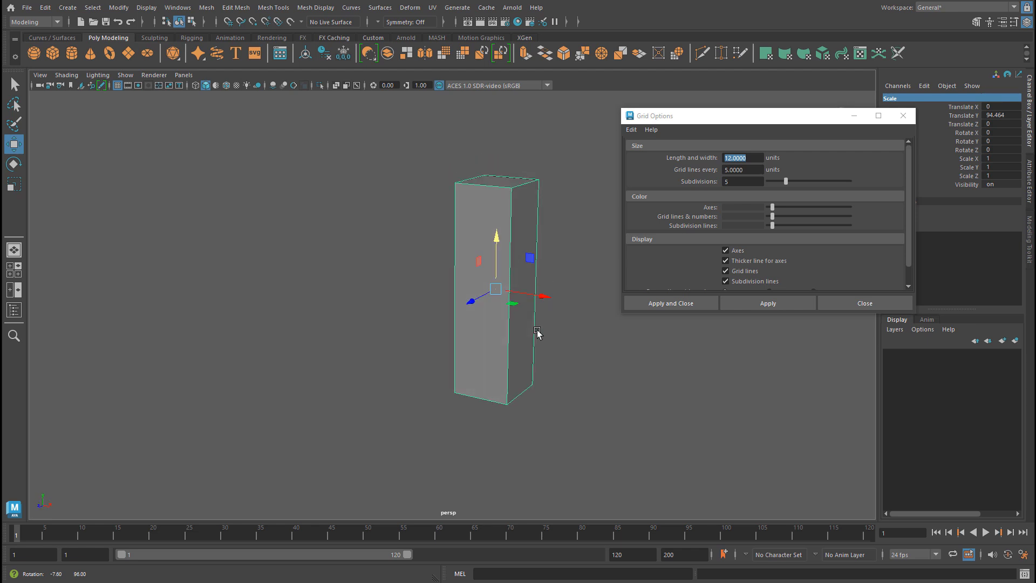
{"action": "left_click", "coordinate": [740, 158]}
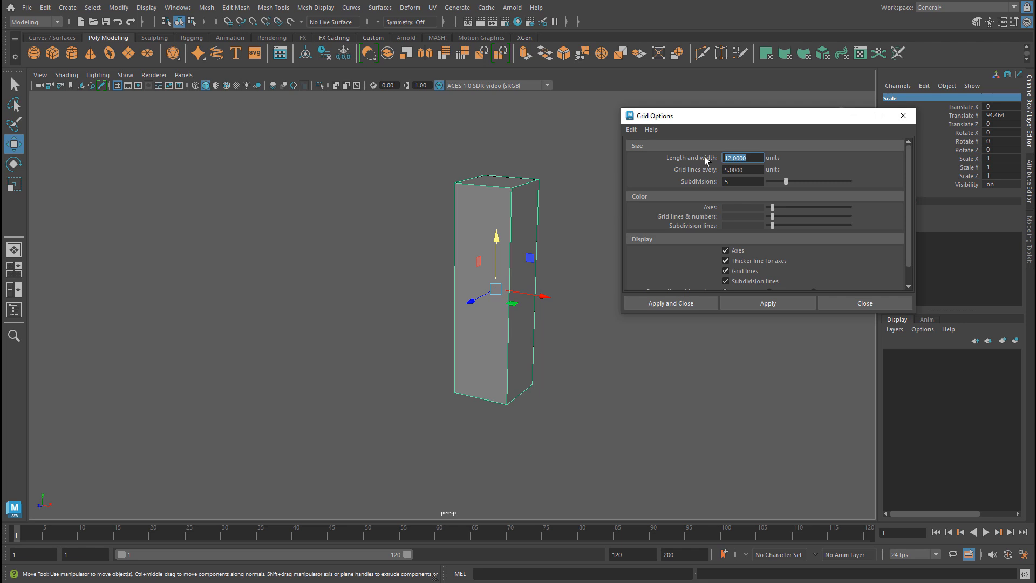
{"action": "type", "text": "1000"}
{"action": "left_click", "coordinate": [783, 306]}
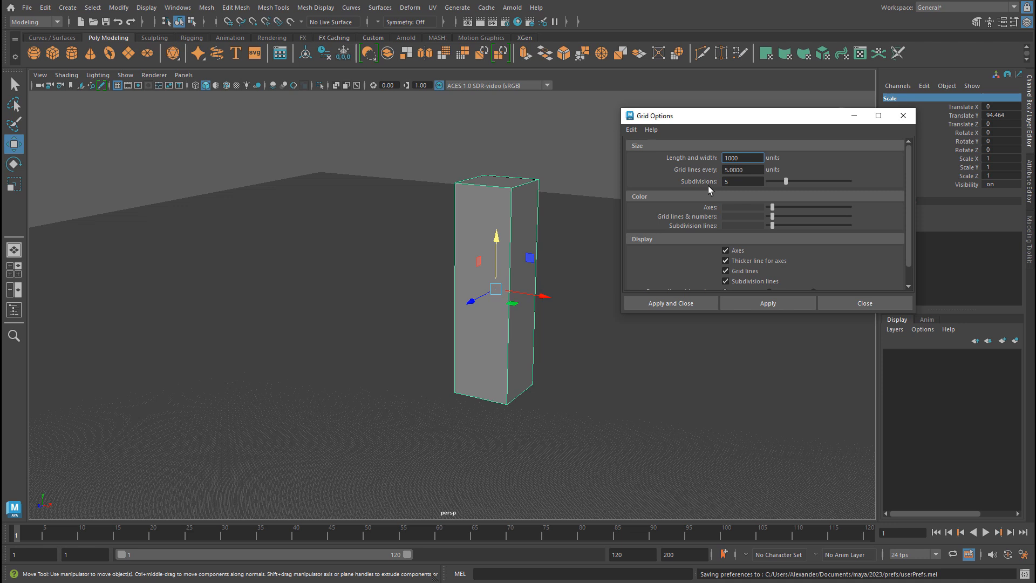
Set the grid's subdivisions to 1 and apply the change.
{"action": "left_click", "coordinate": [748, 182]}
{"action": "type", "text": "1"}
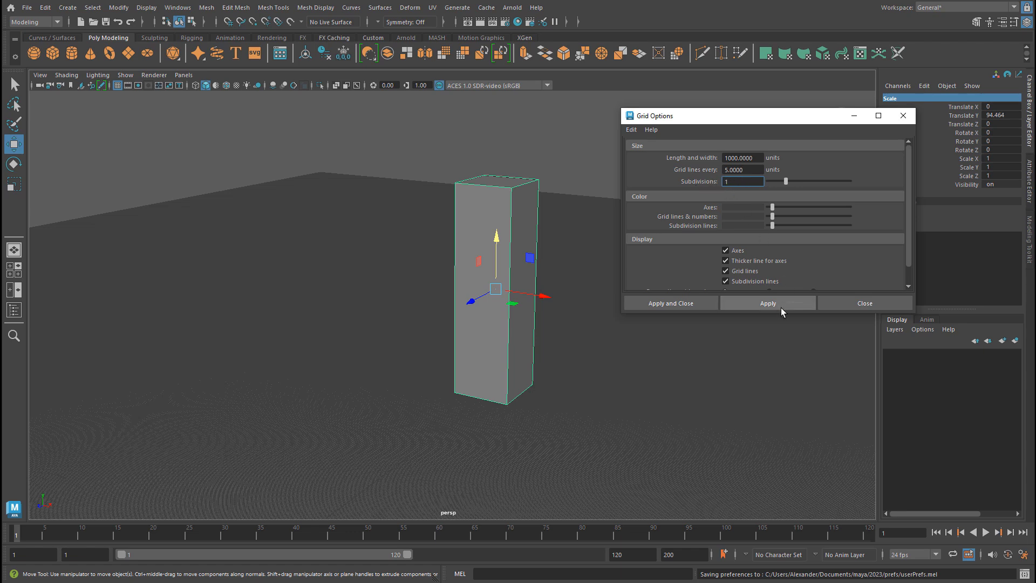
{"action": "left_click", "coordinate": [780, 306]}
{"action": "left_click", "coordinate": [780, 305]}
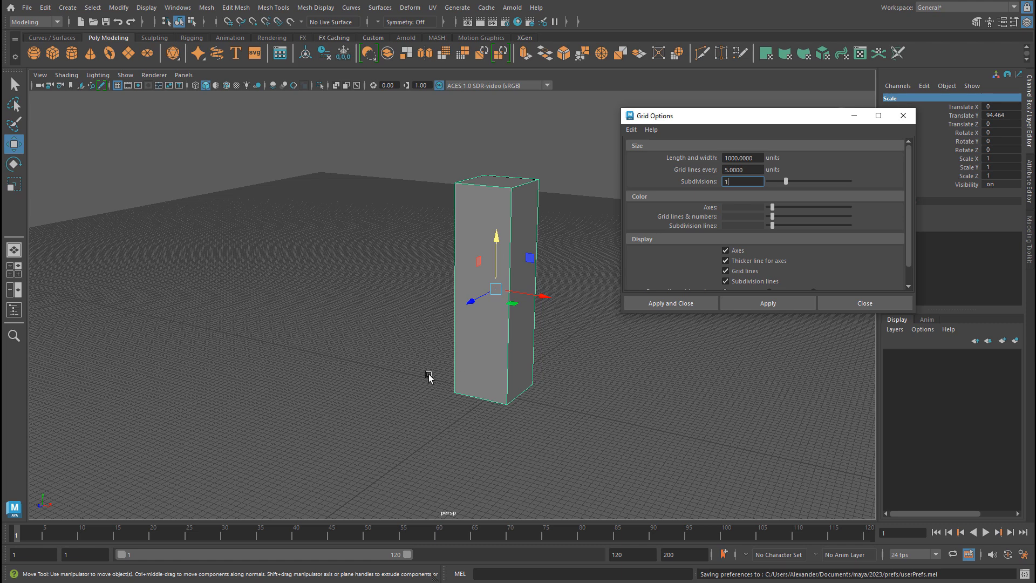
Inspect the grid squares along the box's base and set the grid lines to every 10 units.
{"action": "left_click_drag", "start_coordinate": [428, 377], "coordinate": [521, 379], "text": "alt"}
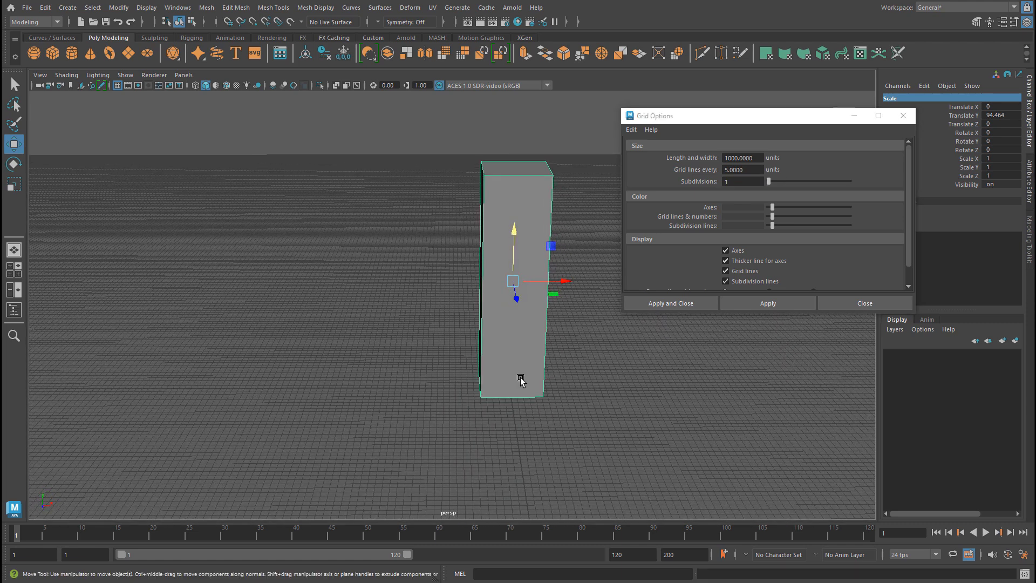
{"action": "left_click", "coordinate": [755, 169]}
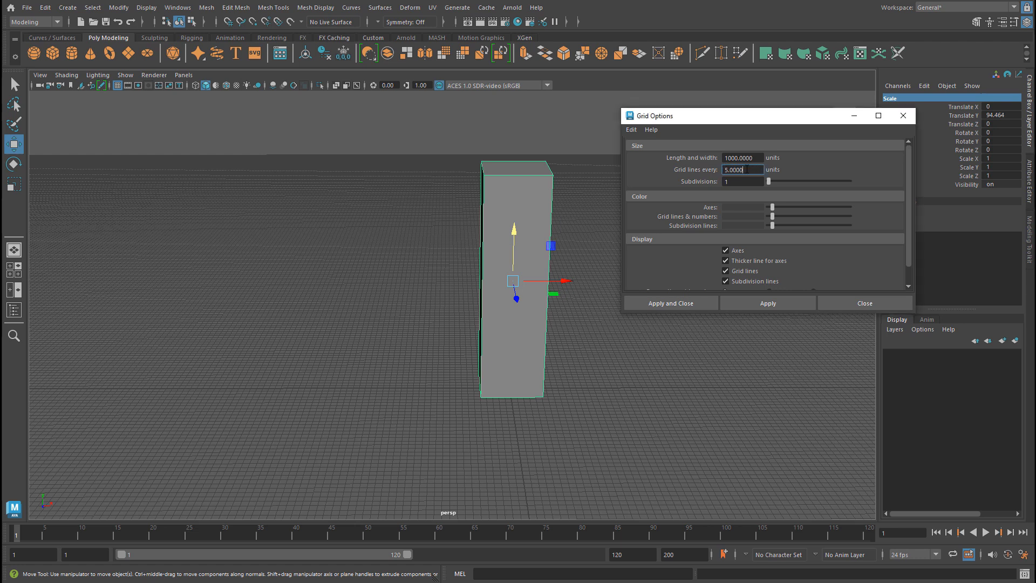
{"action": "left_click_drag", "start_coordinate": [750, 169], "coordinate": [710, 169]}
{"action": "left_click_drag", "start_coordinate": [403, 425], "coordinate": [757, 226], "text": "alt"}
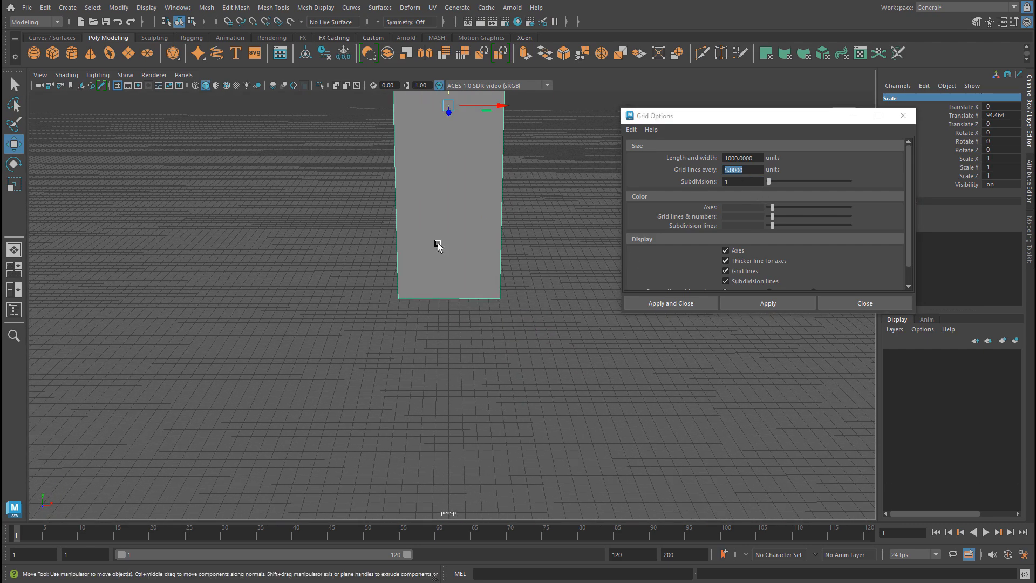
{"action": "left_click_drag", "start_coordinate": [437, 247], "coordinate": [418, 325], "text": "alt"}
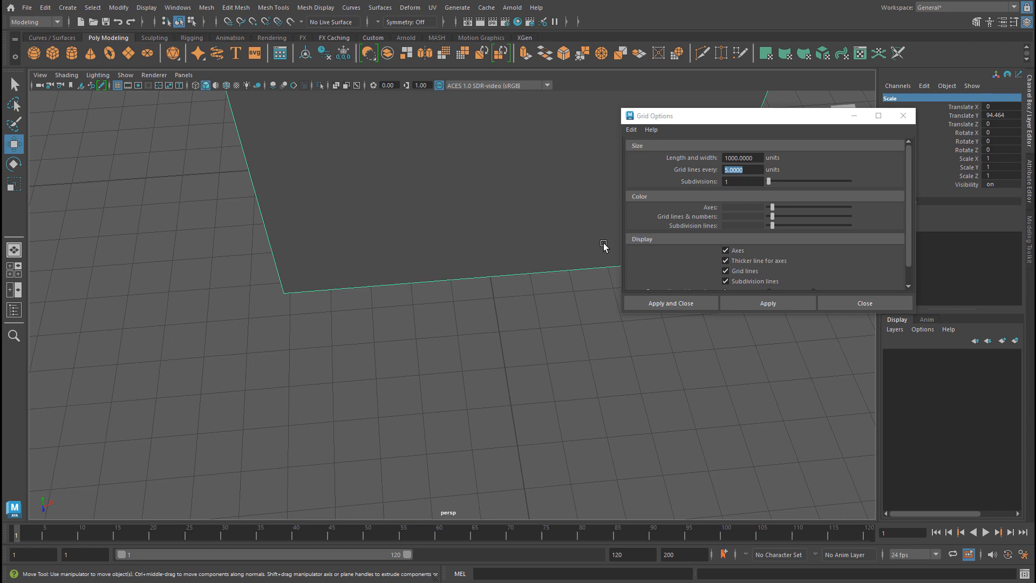
{"action": "left_click", "coordinate": [704, 169]}
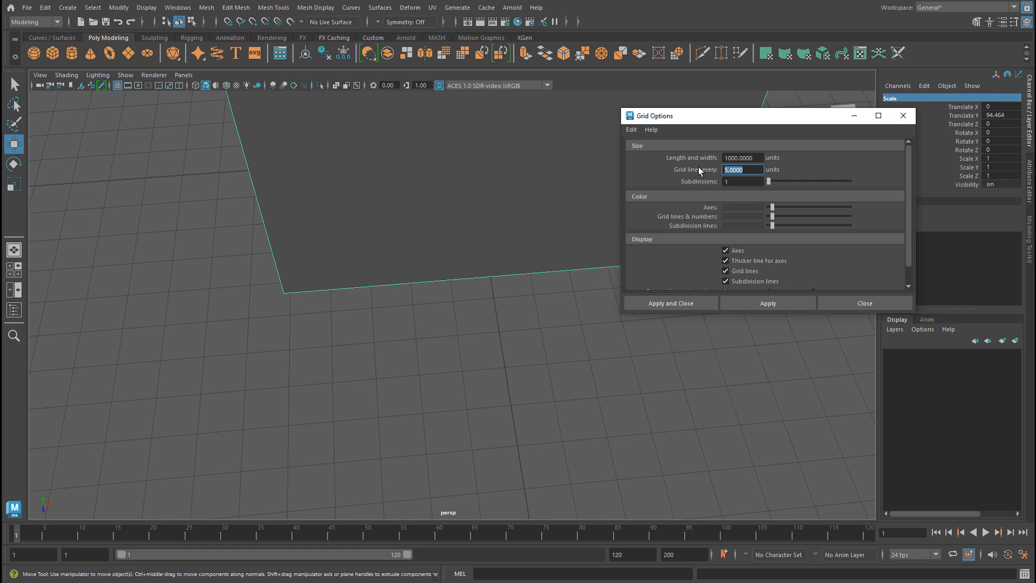
{"action": "type", "text": "10"}
{"action": "left_click", "coordinate": [791, 302]}
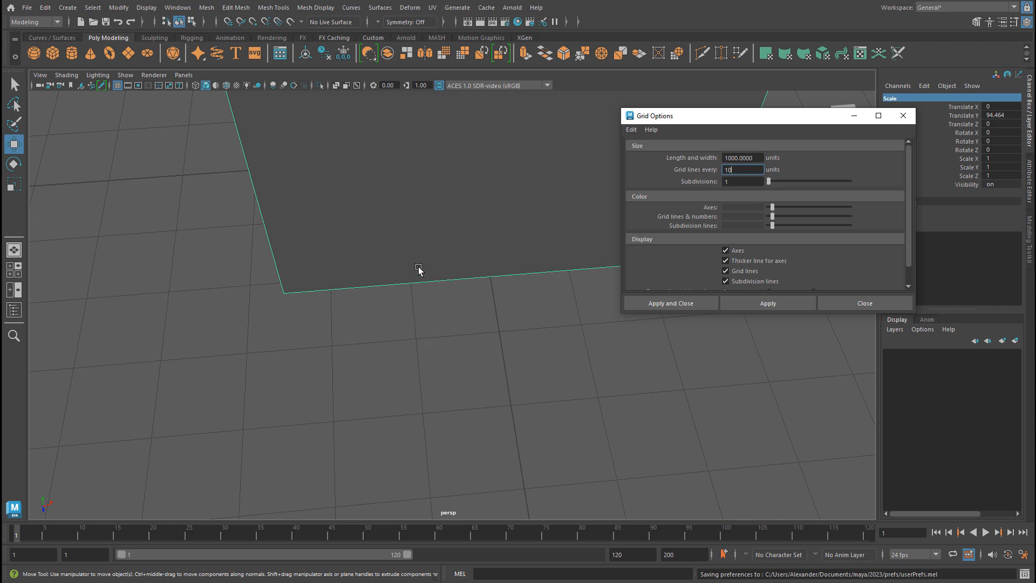
Compare the box's base with the grid squares from near and far, and review the grid's size and line spacing settings.
{"action": "left_click", "coordinate": [747, 169]}
{"action": "left_click_drag", "start_coordinate": [762, 158], "coordinate": [708, 157]}
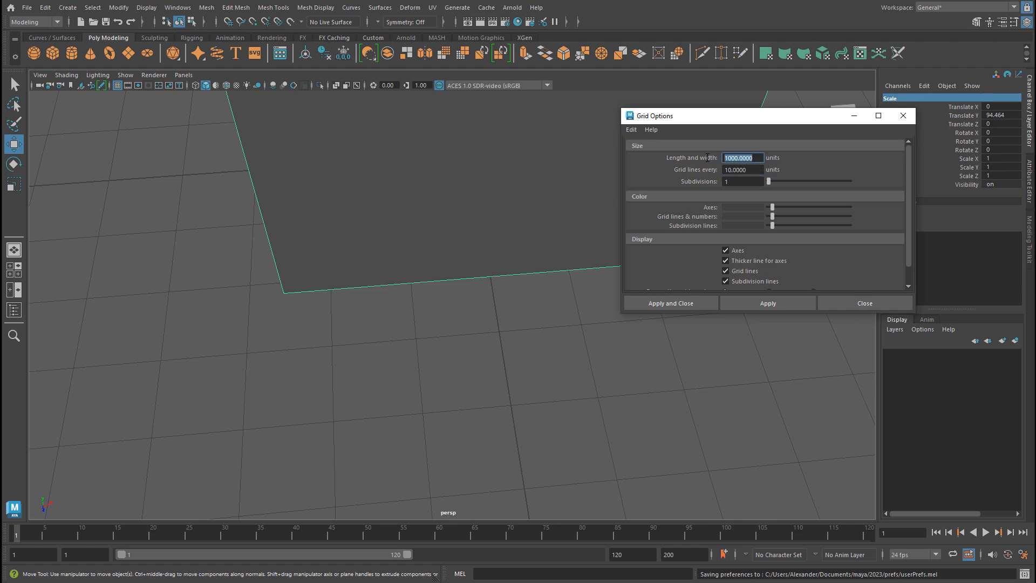
{"action": "scroll", "coordinate": [311, 301], "scroll_direction": "down", "scroll_amount": 6}
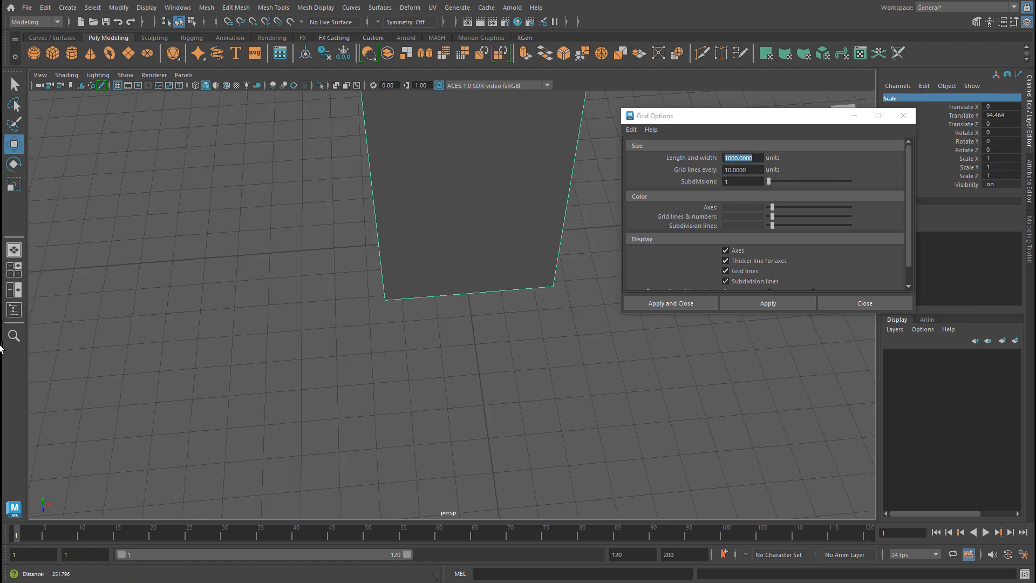
{"action": "scroll", "coordinate": [550, 292], "scroll_direction": "up", "scroll_amount": 5}
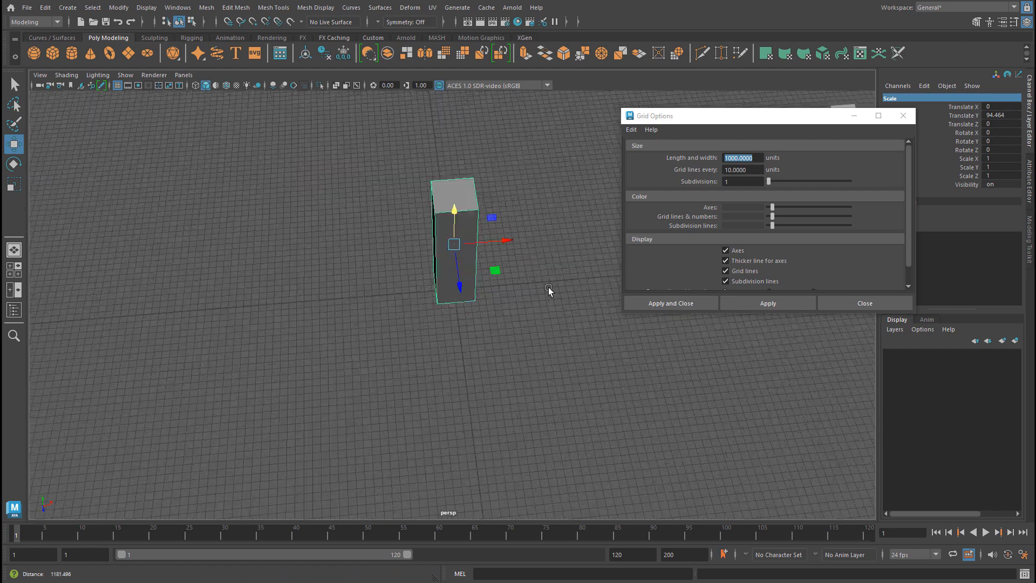
{"action": "double_click", "coordinate": [742, 169]}
{"action": "left_click_drag", "start_coordinate": [486, 227], "coordinate": [560, 282], "text": "alt"}
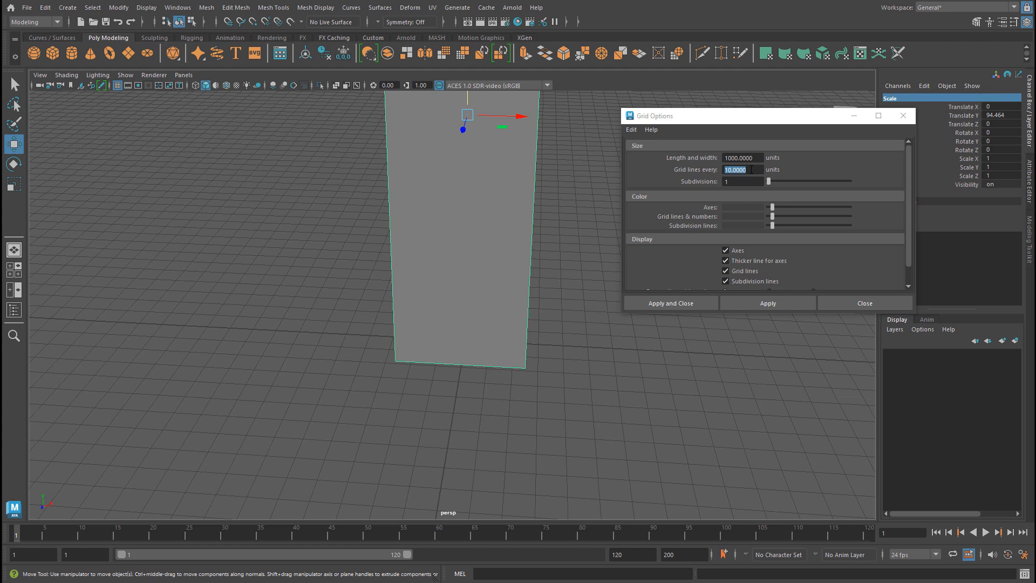
{"action": "left_click", "coordinate": [755, 170]}
{"action": "double_click", "coordinate": [742, 169]}
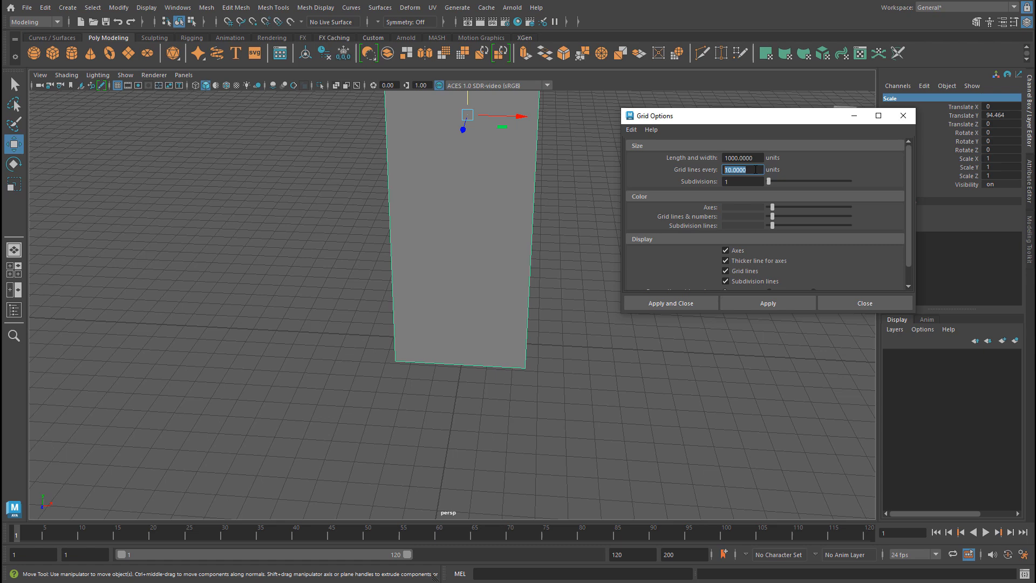
Remove the tall Scale box and create a new polygon cube at the grid origin.
{"action": "left_click_drag", "start_coordinate": [558, 347], "coordinate": [534, 227], "text": "alt"}
{"action": "left_click_drag", "start_coordinate": [498, 287], "coordinate": [397, 259], "text": "alt"}
{"action": "left_click_drag", "start_coordinate": [485, 233], "coordinate": [322, 248]}
{"action": "left_click", "coordinate": [53, 53]}
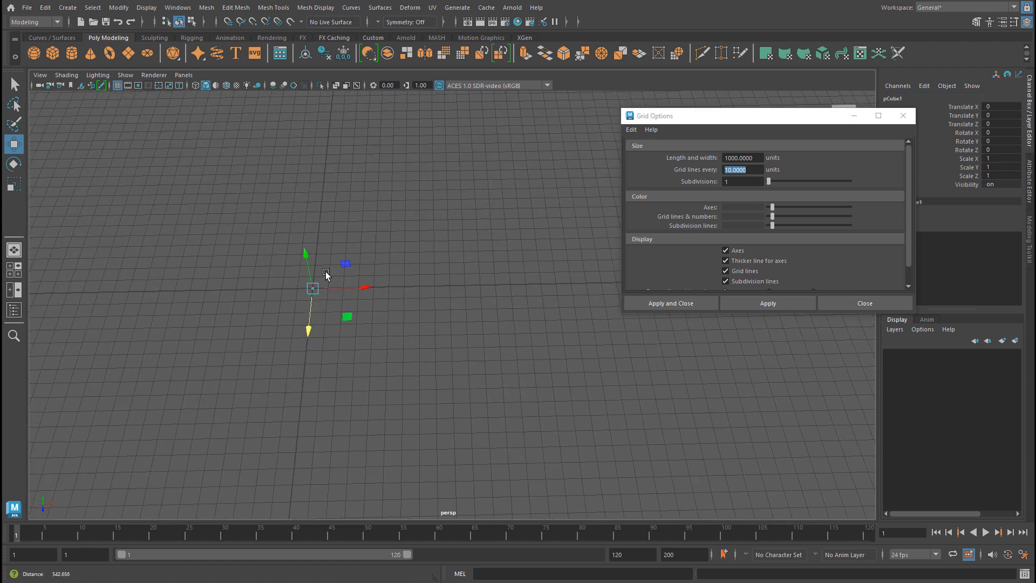
{"action": "left_click_drag", "start_coordinate": [421, 281], "coordinate": [488, 277], "text": "alt"}
{"action": "scroll", "coordinate": [417, 263], "scroll_direction": "up", "scroll_amount": 3}
{"action": "scroll", "coordinate": [417, 263], "scroll_direction": "up", "scroll_amount": 1}
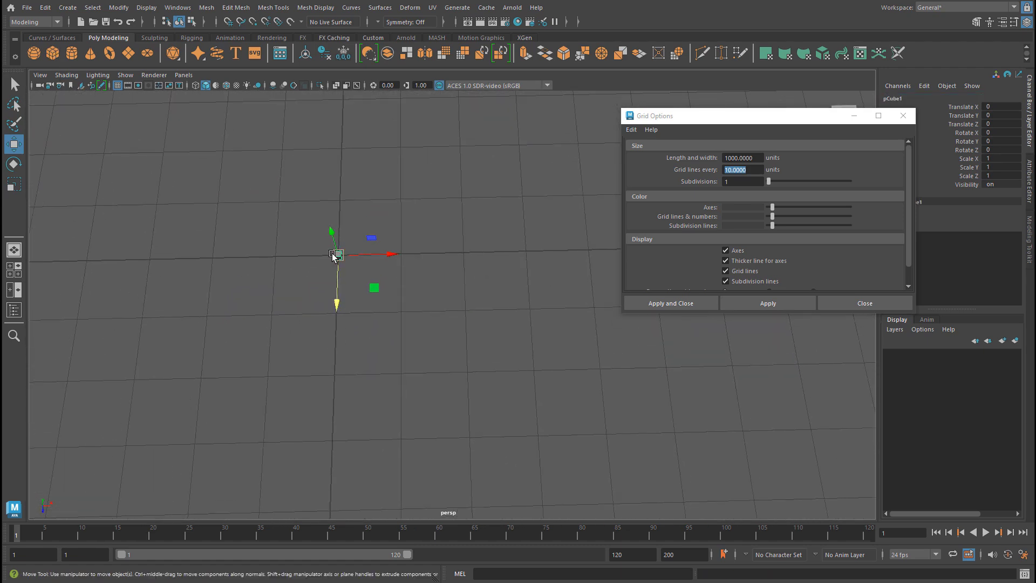
Set the new cube's width, height and depth to 10 each, keeping the grid options clear of its settings.
{"action": "left_click_drag", "start_coordinate": [808, 118], "coordinate": [668, 51]}
{"action": "left_click", "coordinate": [929, 218]}
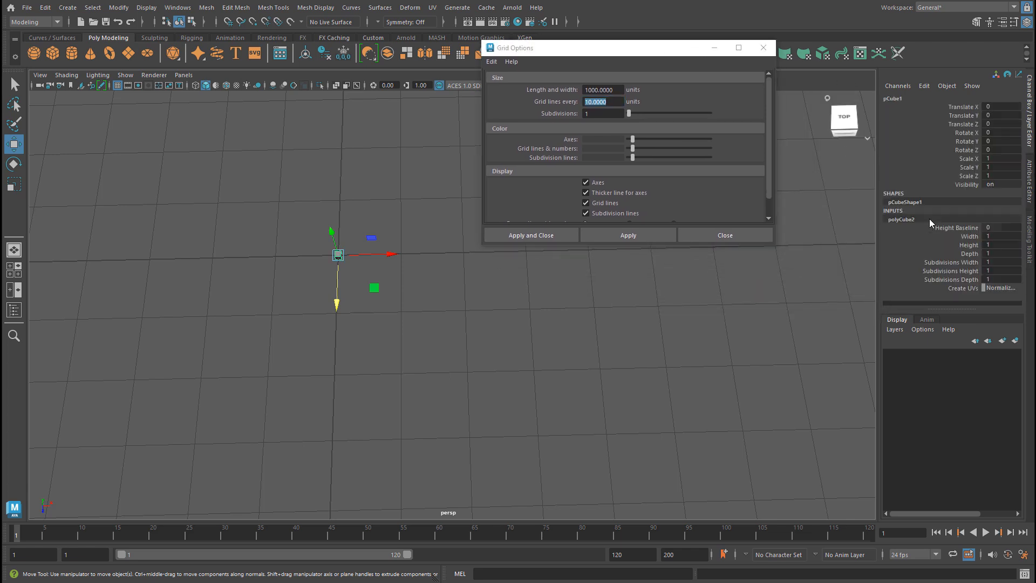
{"action": "type", "text": "0"}
{"action": "left_click", "coordinate": [1002, 245]}
{"action": "type", "text": "0"}
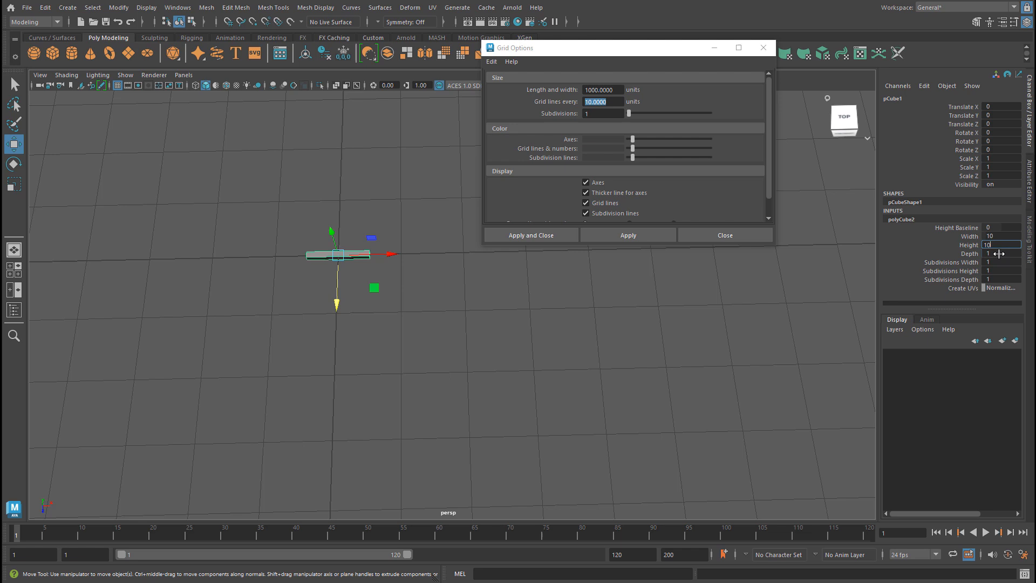
{"action": "left_click", "coordinate": [999, 253]}
{"action": "type", "text": "0"}
{"action": "key", "text": "Return"}
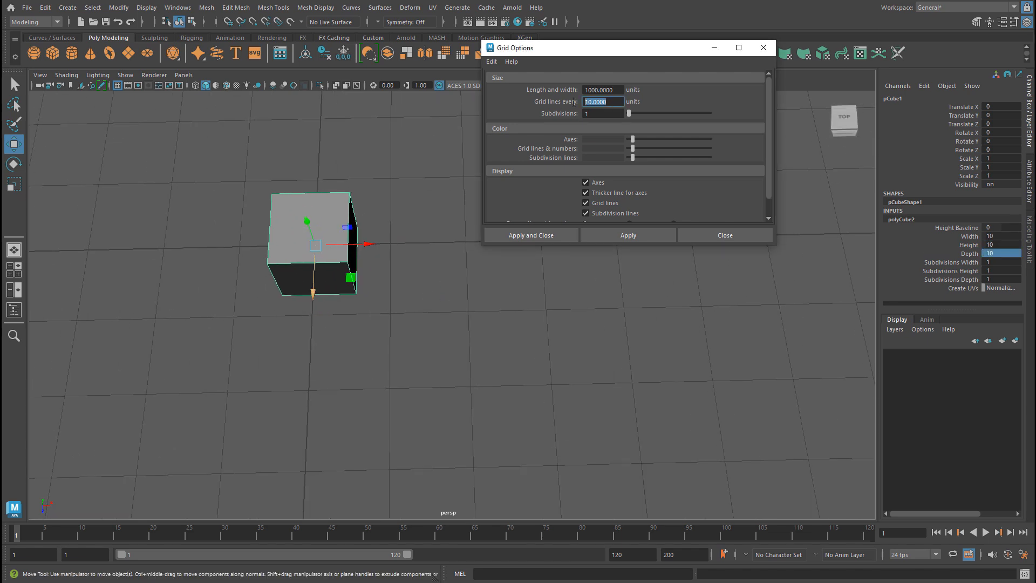
In the top view, move the cube to about X 4.97, Z -5.00 so it fills one grid square beside the origin.
{"action": "middle_click_drag", "start_coordinate": [183, 206], "coordinate": [269, 212], "text": "alt"}
{"action": "key", "text": "space"}
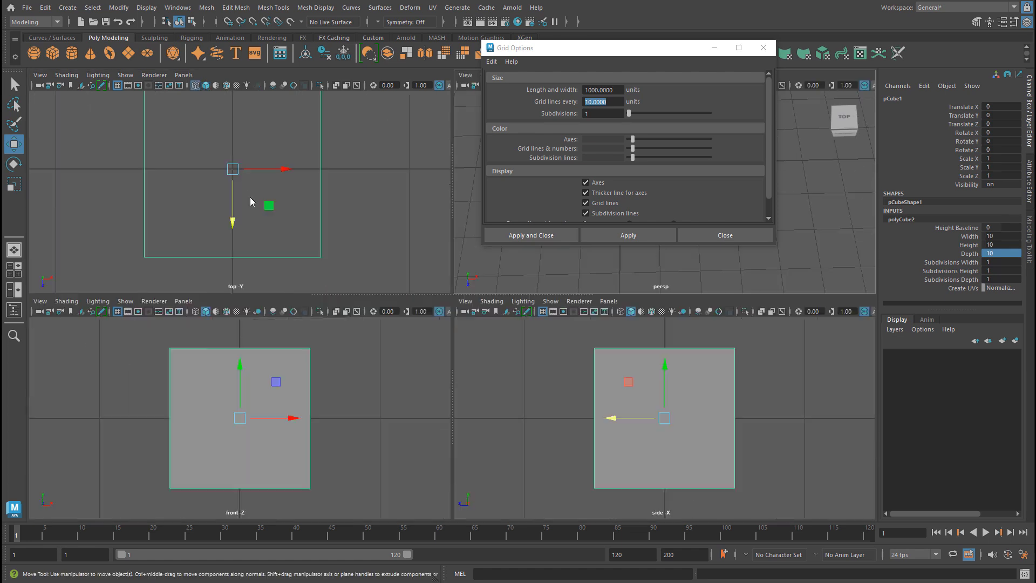
{"action": "key", "text": "space"}
{"action": "scroll", "coordinate": [351, 254], "scroll_direction": "down", "scroll_amount": 2}
{"action": "middle_click_drag", "start_coordinate": [351, 254], "coordinate": [23, 363], "text": "alt"}
{"action": "middle_click_drag", "start_coordinate": [352, 311], "coordinate": [259, 338], "text": "alt"}
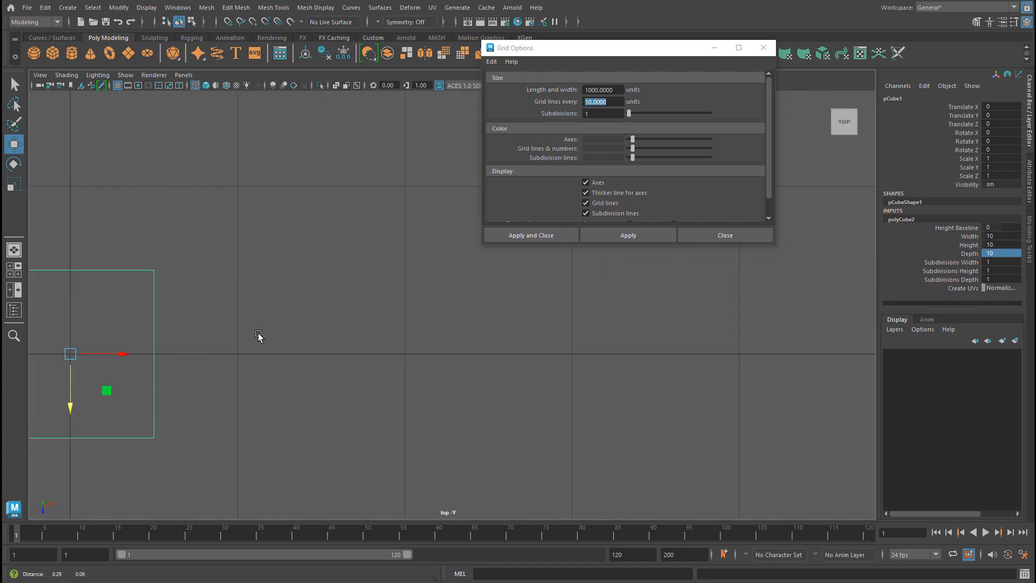
{"action": "middle_click_drag", "start_coordinate": [132, 408], "coordinate": [440, 351], "text": "alt"}
{"action": "middle_click_drag", "start_coordinate": [379, 299], "coordinate": [294, 363], "text": "alt"}
{"action": "left_click_drag", "start_coordinate": [293, 365], "coordinate": [377, 281]}
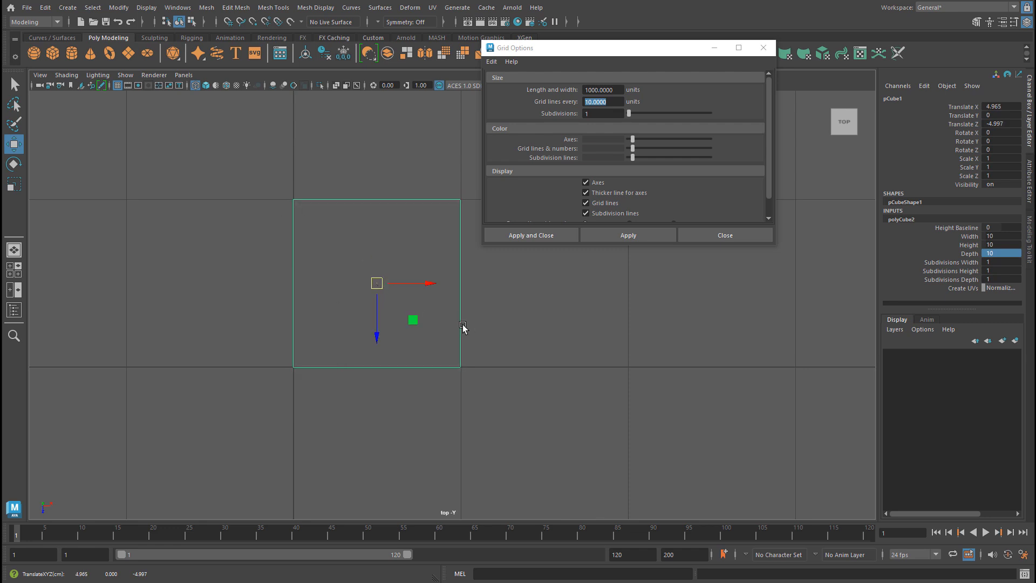
Check the cube's edges against the surrounding grid lines in the top view and deselect it.
{"action": "middle_click_drag", "start_coordinate": [414, 317], "coordinate": [370, 342], "text": "alt"}
{"action": "scroll", "coordinate": [381, 321], "scroll_direction": "down", "scroll_amount": 2}
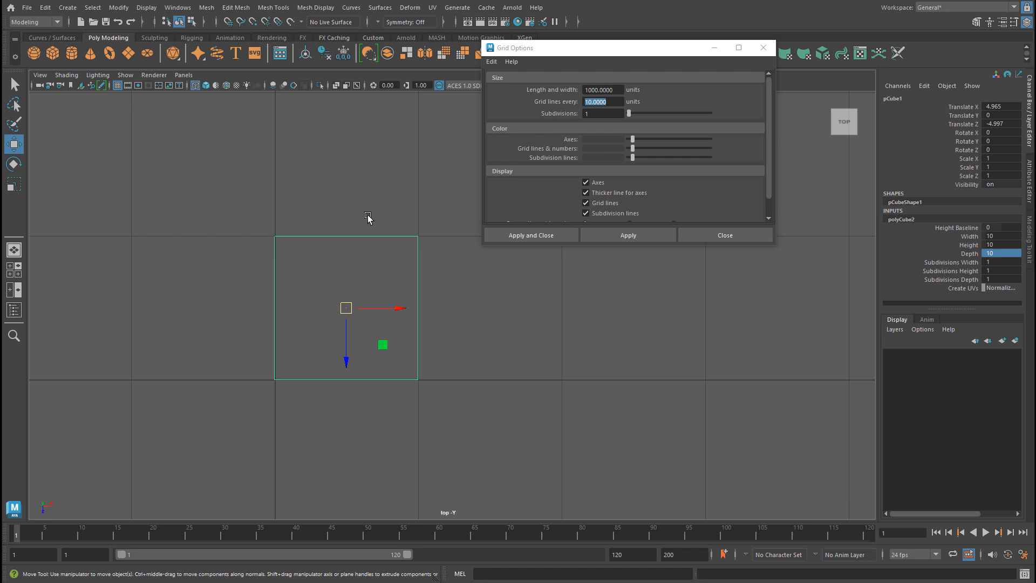
{"action": "middle_click_drag", "start_coordinate": [368, 217], "coordinate": [362, 240], "text": "alt"}
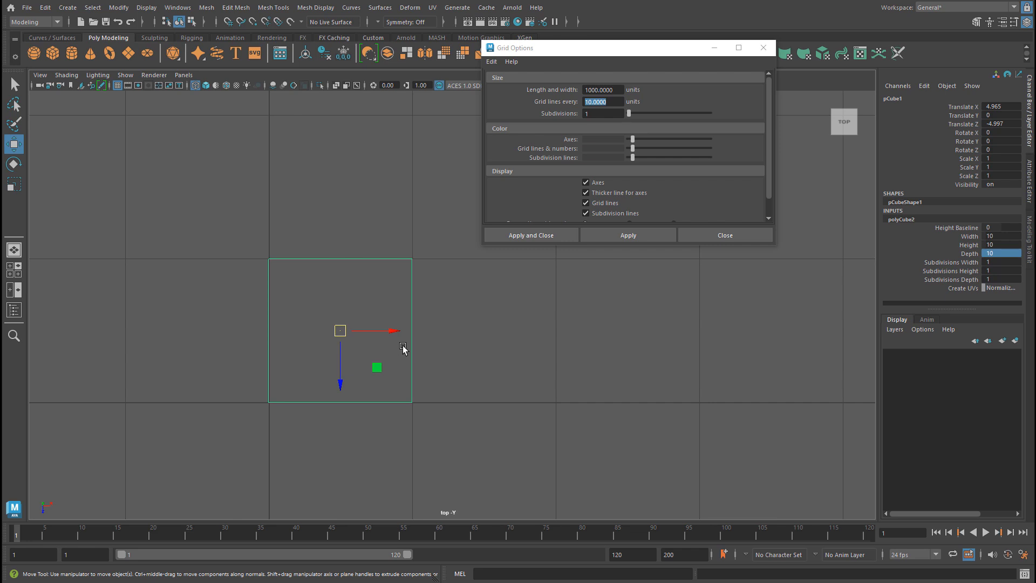
{"action": "left_click", "coordinate": [457, 309]}
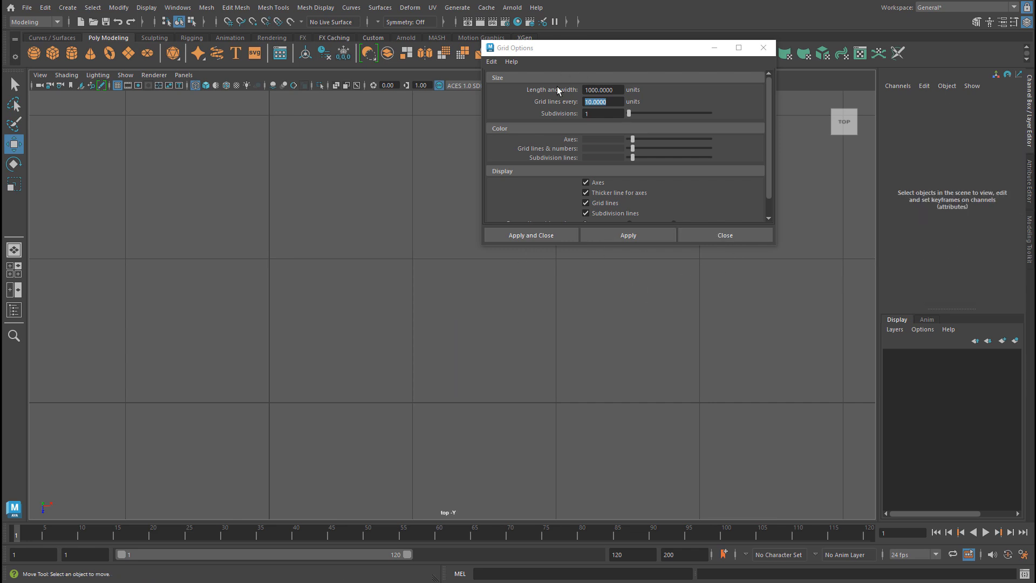
Close the grid options and inspect the tall Scale box against the ground grid in the perspective view.
{"action": "left_click", "coordinate": [733, 236]}
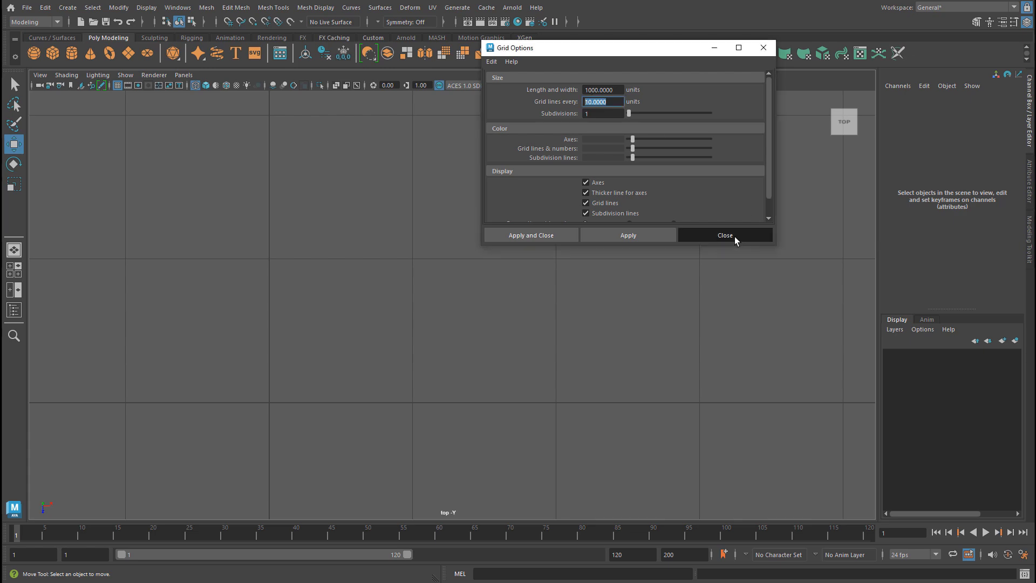
{"action": "scroll", "coordinate": [641, 255], "scroll_direction": "down", "scroll_amount": 1}
{"action": "left_click_drag", "start_coordinate": [717, 162], "coordinate": [410, 316], "text": "alt"}
{"action": "left_click", "coordinate": [572, 185]}
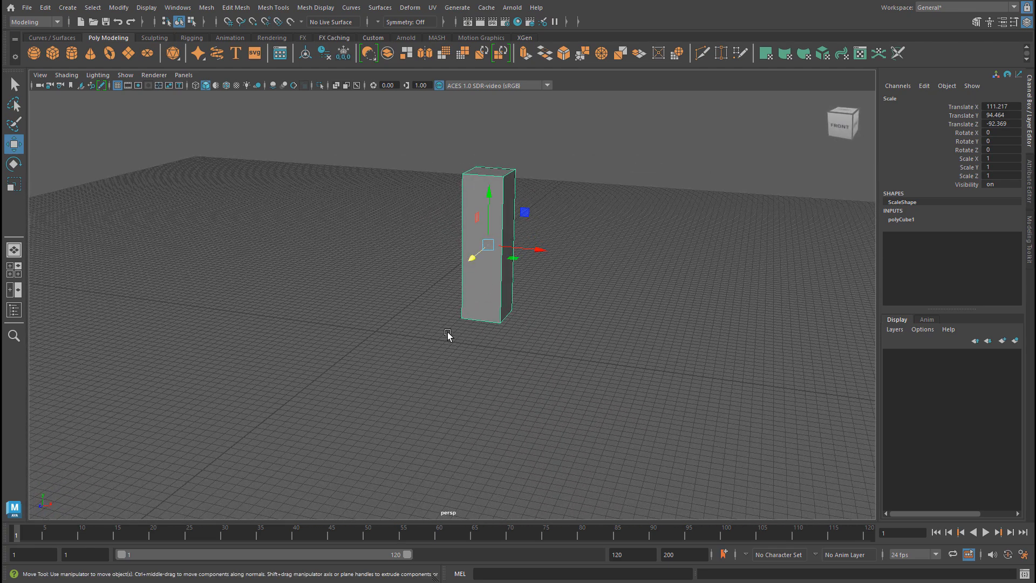
{"action": "scroll", "coordinate": [442, 321], "scroll_direction": "up", "scroll_amount": 3}
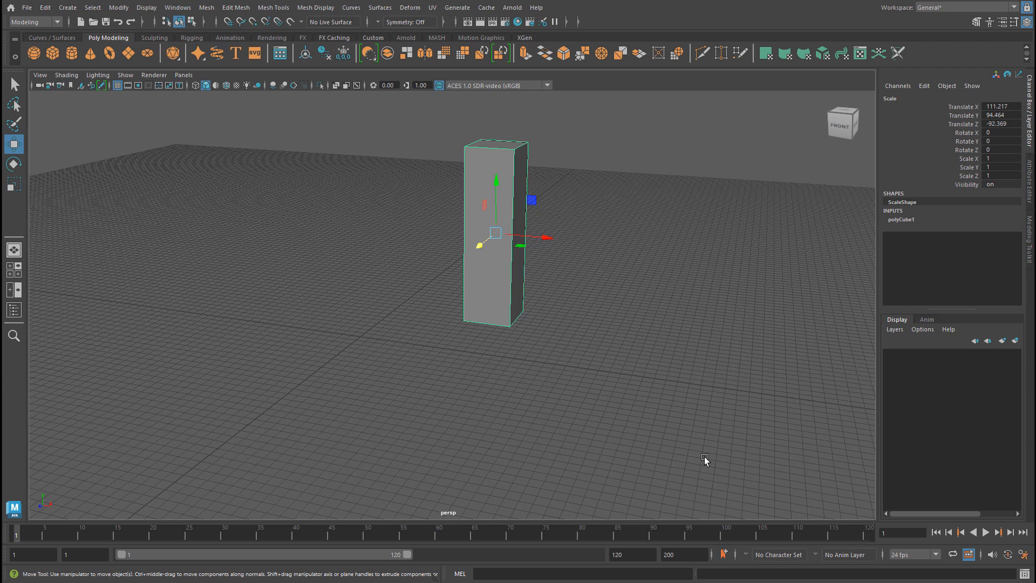
{"action": "scroll", "coordinate": [509, 409], "scroll_direction": "down", "scroll_amount": 2}
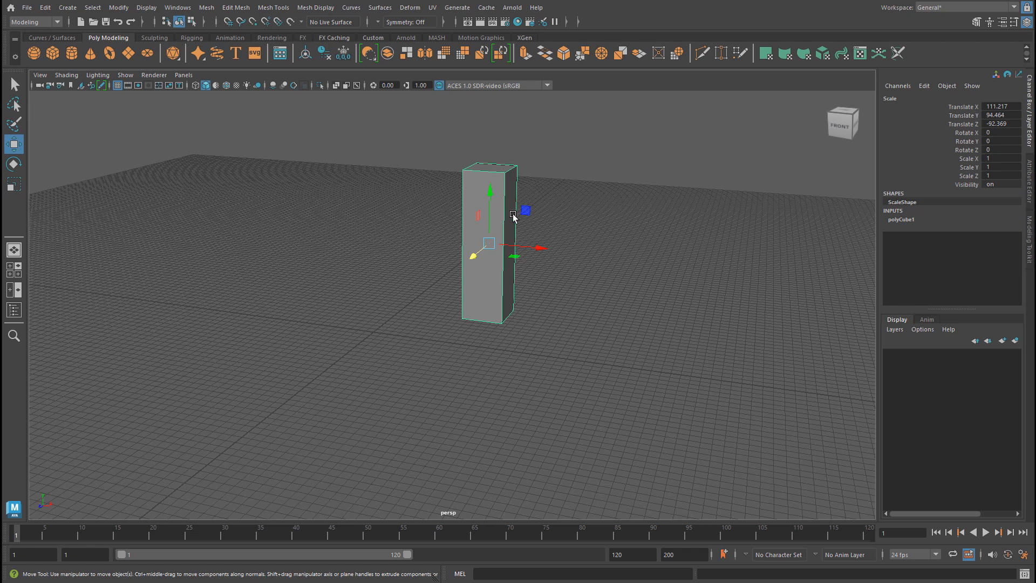
{"action": "left_click_drag", "start_coordinate": [411, 392], "coordinate": [481, 326], "text": "alt"}
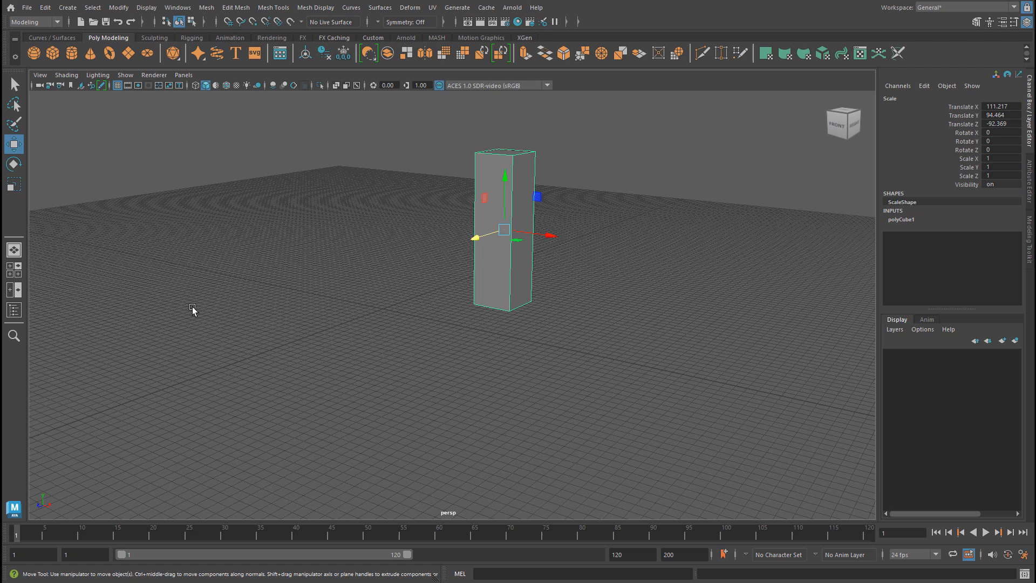
{"action": "left_click_drag", "start_coordinate": [515, 343], "coordinate": [356, 432], "text": "alt"}
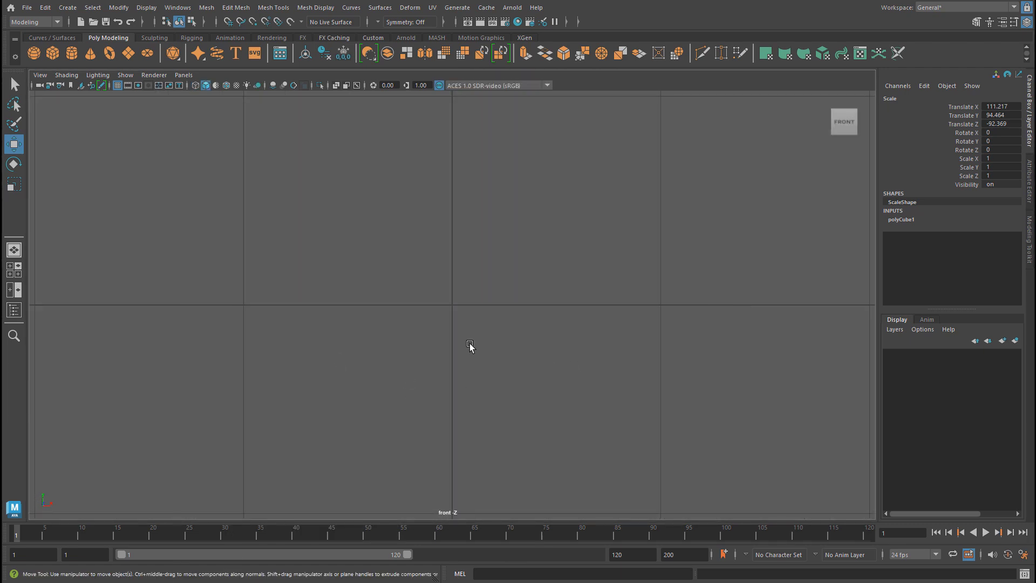
In the front view, frame the Scale box in wireframe and lower it onto the ground line at about Y 89.96.
{"action": "right_click_drag", "start_coordinate": [549, 365], "coordinate": [504, 273], "text": "alt"}
{"action": "key", "text": "f"}
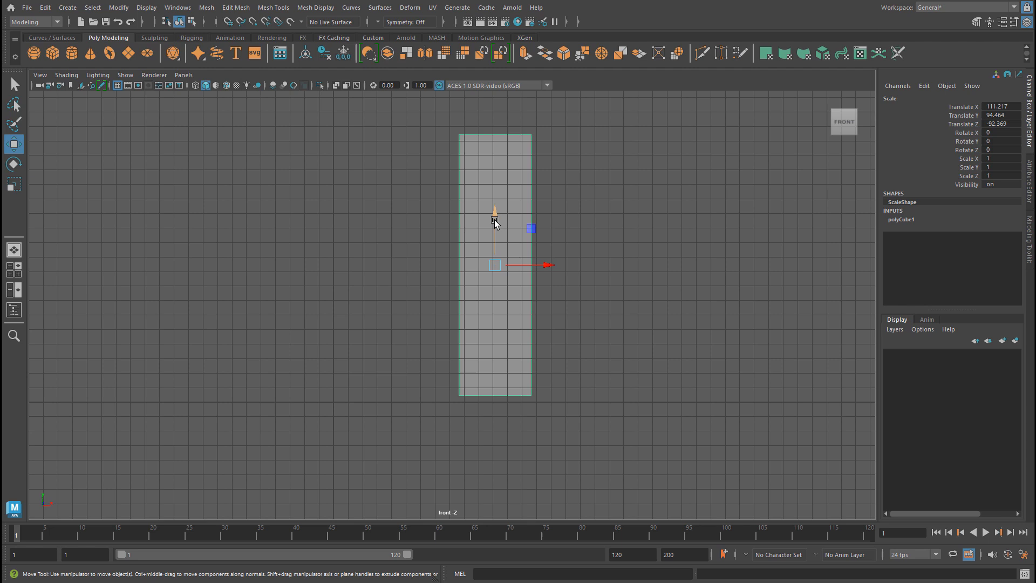
{"action": "key", "text": "4"}
{"action": "right_click_drag", "start_coordinate": [495, 221], "coordinate": [514, 192], "text": "alt"}
{"action": "middle_click_drag", "start_coordinate": [514, 192], "coordinate": [518, 162], "text": "alt"}
{"action": "left_click_drag", "start_coordinate": [509, 168], "coordinate": [510, 173]}
{"action": "right_click_drag", "start_coordinate": [509, 172], "coordinate": [581, 235], "text": "alt"}
{"action": "middle_click_drag", "start_coordinate": [581, 236], "coordinate": [583, 238]}
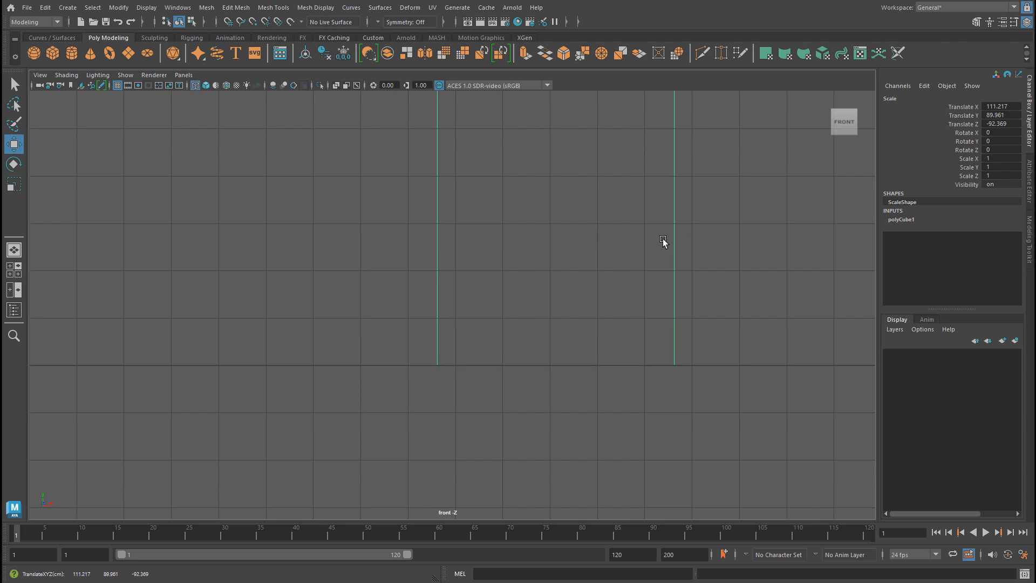
{"action": "right_click_drag", "start_coordinate": [665, 240], "coordinate": [689, 176], "text": "alt"}
{"action": "key", "text": "space"}
{"action": "key", "text": "space"}
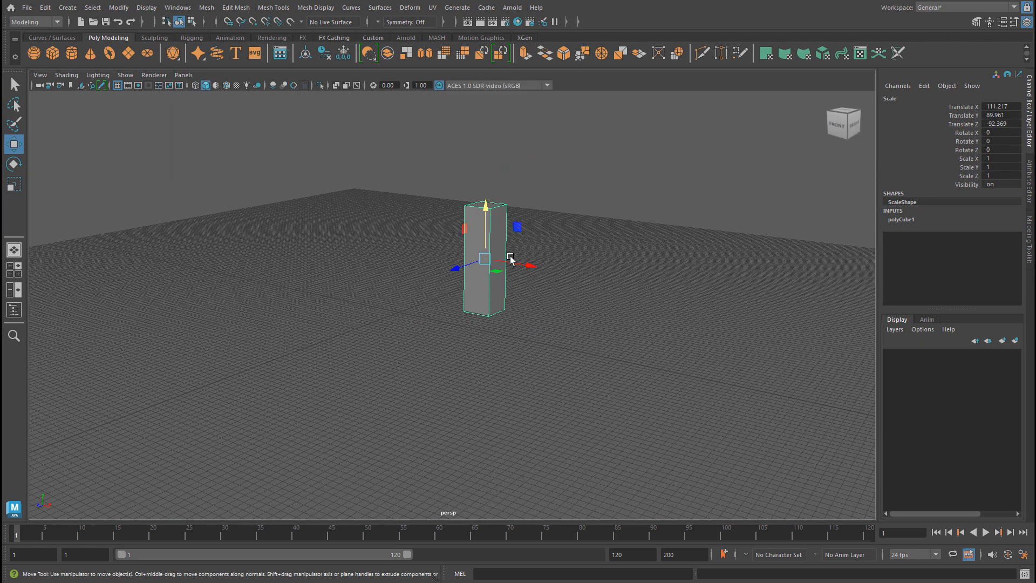
Move the Scale box across the grid in the perspective view to about X 141.92, Z -190.70.
{"action": "left_click_drag", "start_coordinate": [467, 278], "coordinate": [532, 213]}
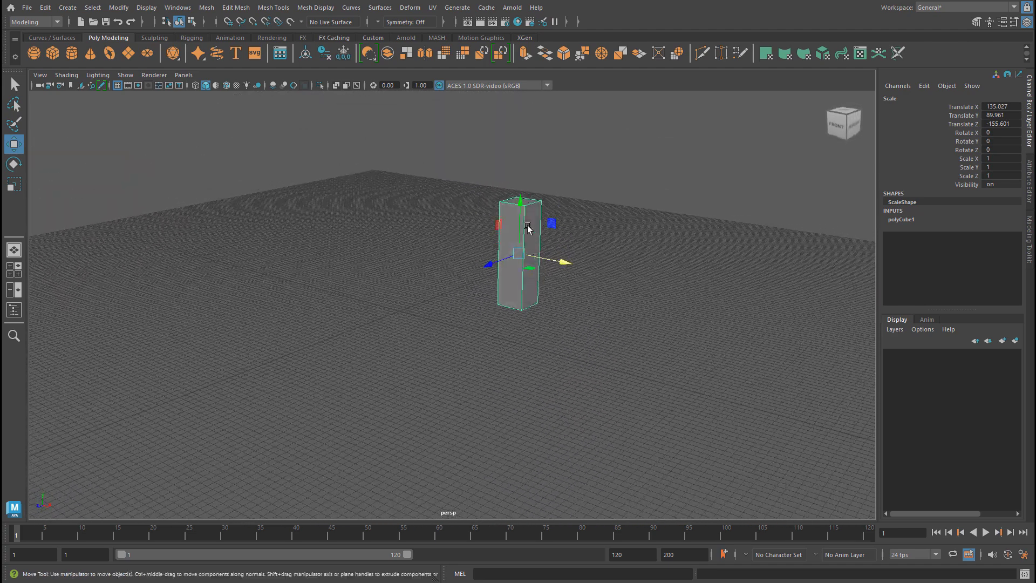
{"action": "mouse_move", "coordinate": [498, 254]}
{"action": "left_mouse_down", "text": "alt"}
{"action": "mouse_move", "coordinate": [456, 246]}
{"action": "mouse_move", "coordinate": [494, 260]}
{"action": "left_mouse_up", "text": "alt"}
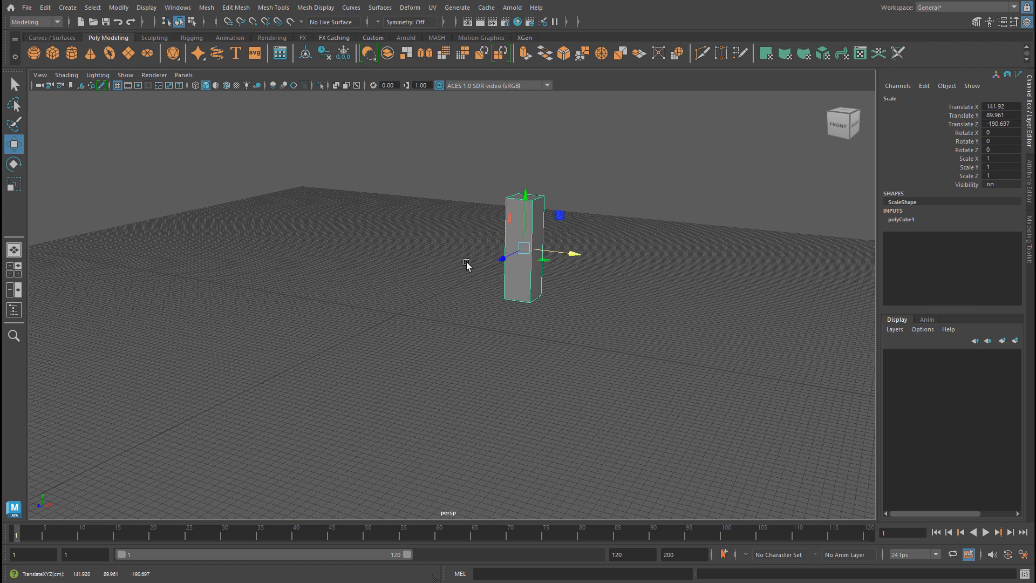
{"action": "left_click_drag", "start_coordinate": [542, 283], "coordinate": [555, 293], "text": "alt"}
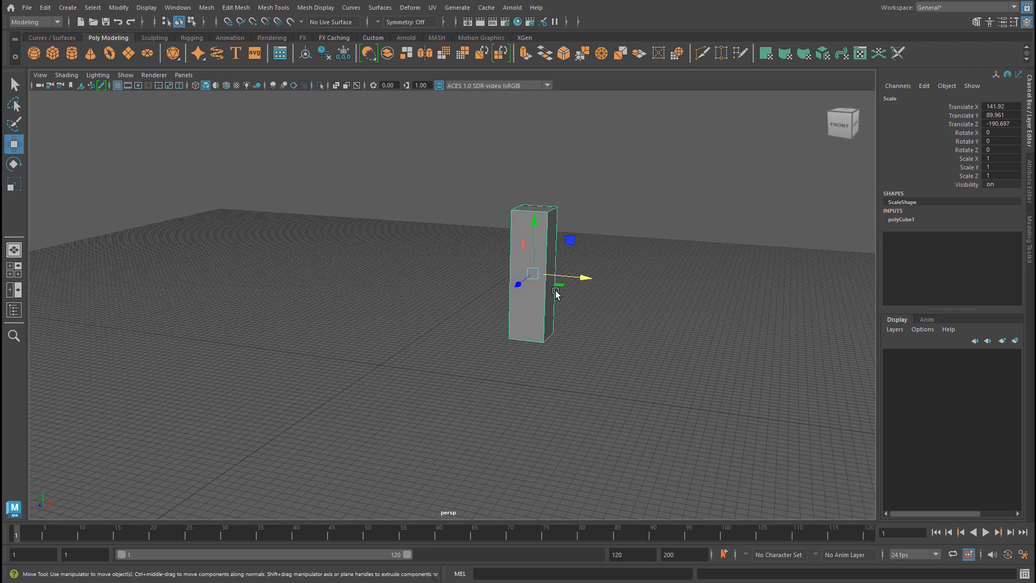
{"action": "left_click", "coordinate": [642, 231]}
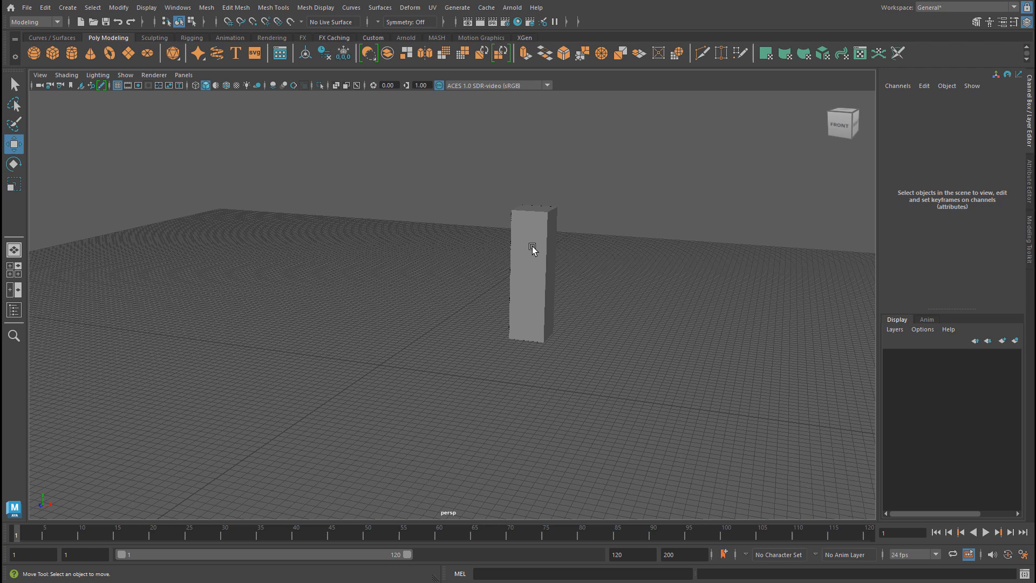
{"action": "left_click", "coordinate": [532, 247]}
{"action": "left_click_drag", "start_coordinate": [532, 248], "coordinate": [633, 263], "text": "alt"}
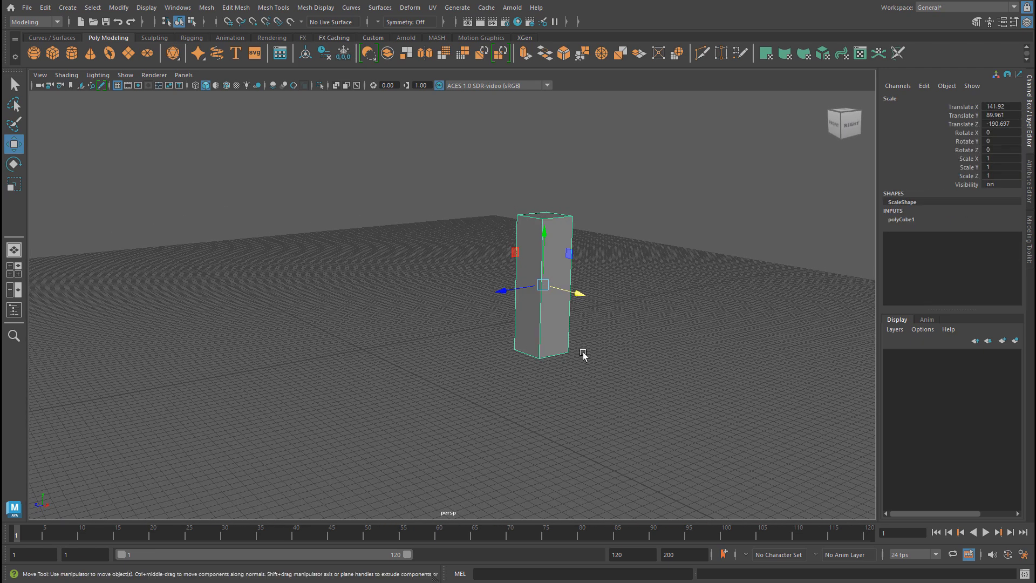
Try raising the Scale box off the grid to about Y 153.2 and undo the move.
{"action": "left_click", "coordinate": [650, 334]}
{"action": "left_click", "coordinate": [566, 287]}
{"action": "left_click_drag", "start_coordinate": [454, 301], "coordinate": [536, 321], "text": "alt"}
{"action": "key", "text": "ctrl+z"}
{"action": "left_click_drag", "start_coordinate": [579, 278], "coordinate": [561, 296], "text": "alt"}
{"action": "left_click_drag", "start_coordinate": [546, 233], "coordinate": [542, 173]}
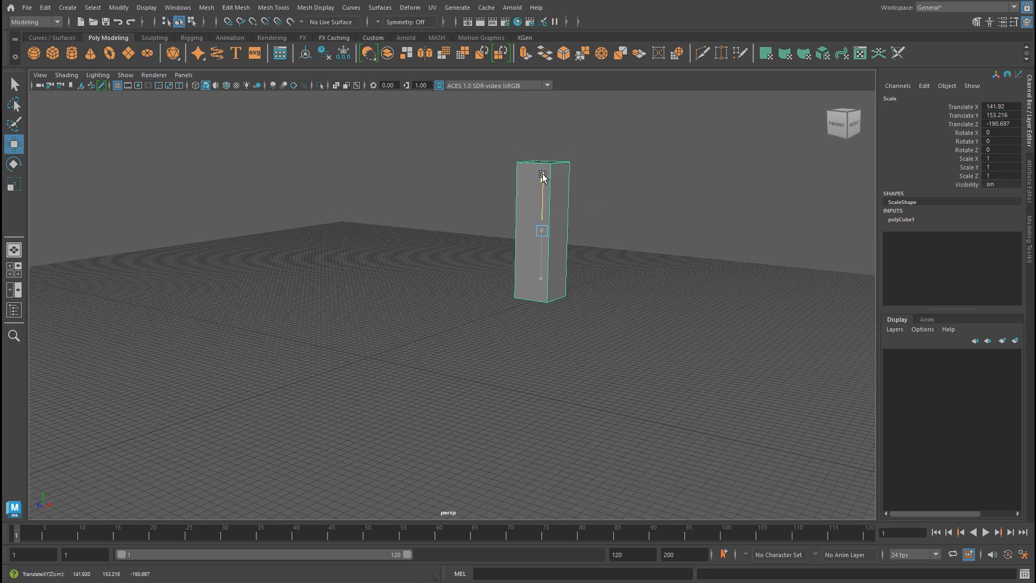
{"action": "key", "text": "ctrl+z"}
Deselect the box and overlay wireframe edges on the shaded perspective view.
{"action": "left_click_drag", "start_coordinate": [509, 324], "coordinate": [544, 333], "text": "alt"}
{"action": "left_click", "coordinate": [747, 300]}
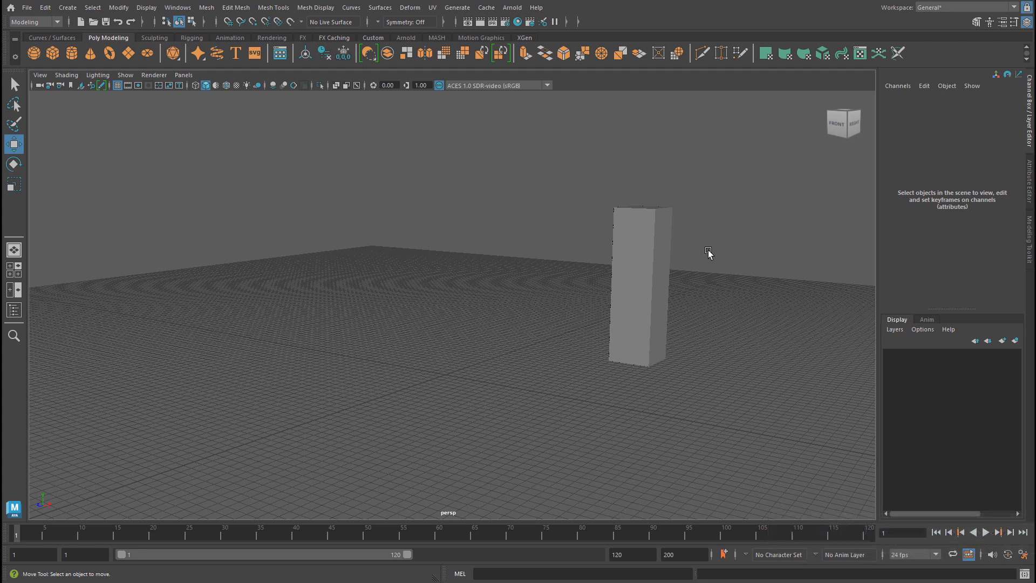
{"action": "key", "text": "alt+5"}
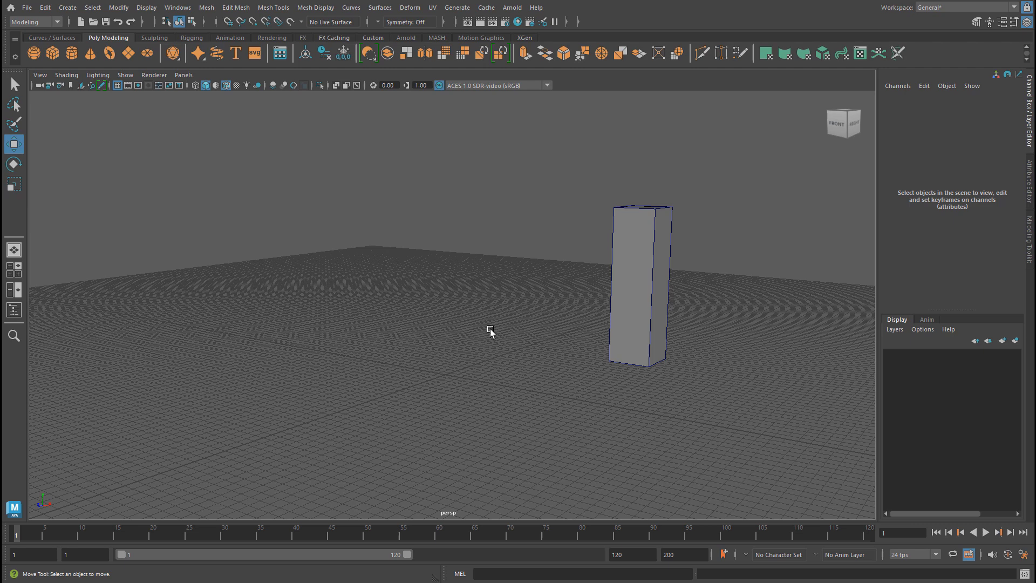
{"action": "middle_click_drag", "start_coordinate": [559, 325], "coordinate": [578, 308], "text": "alt"}
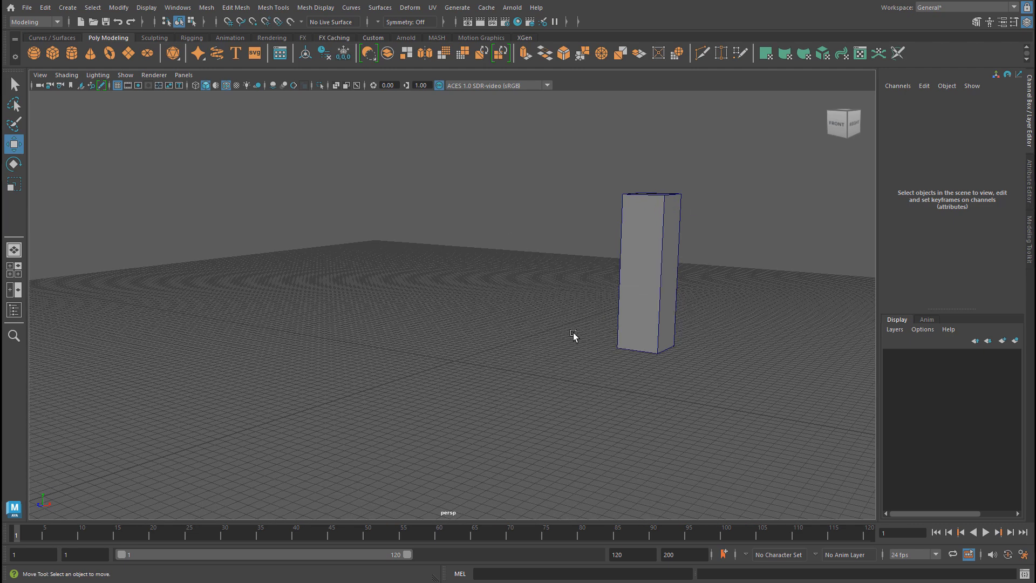
Frame the Scale box in all four views, display the side view as wireframe, and return to the full perspective view.
{"action": "key", "text": "space"}
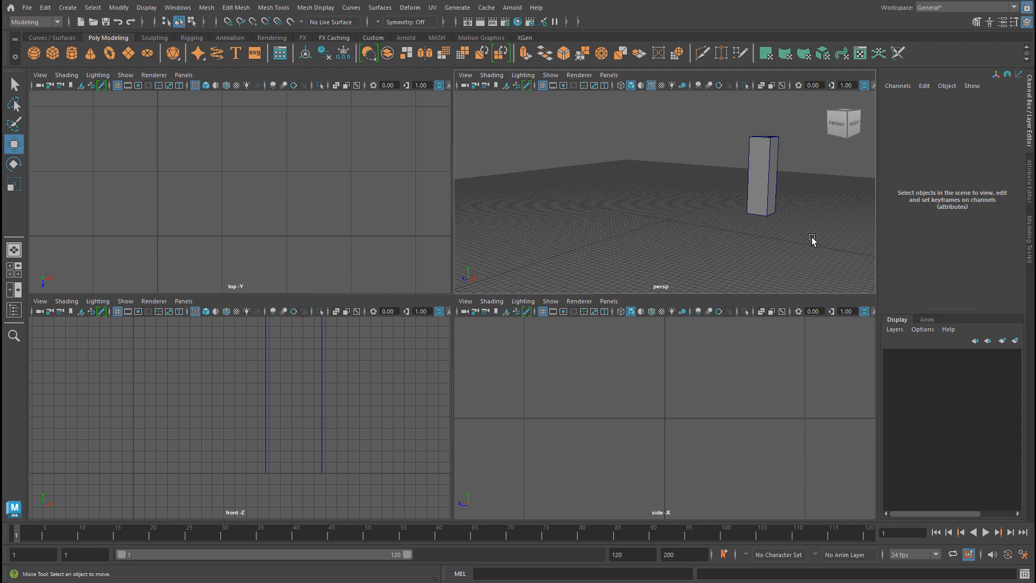
{"action": "left_click", "coordinate": [765, 174]}
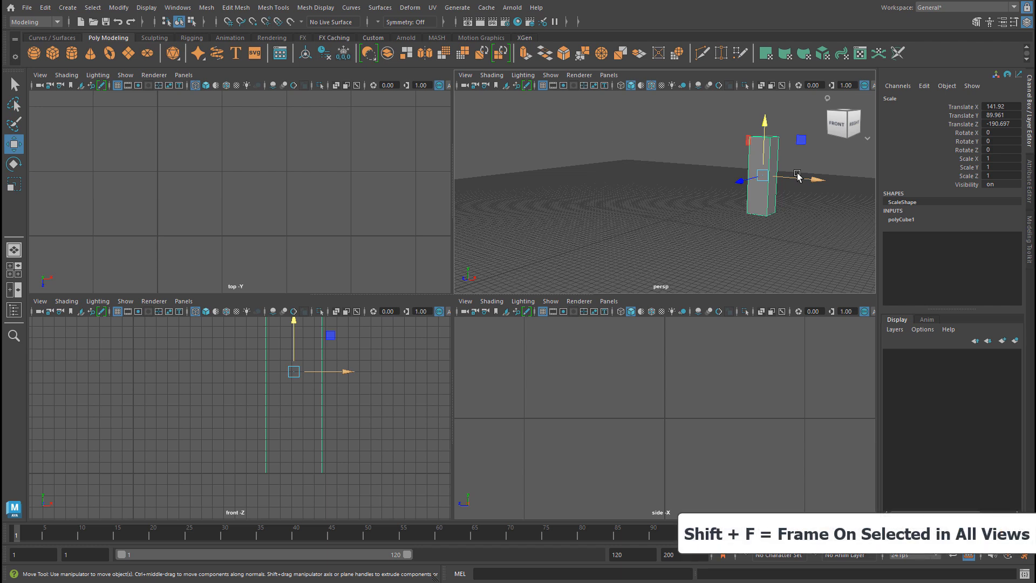
{"action": "key", "text": "shift+f"}
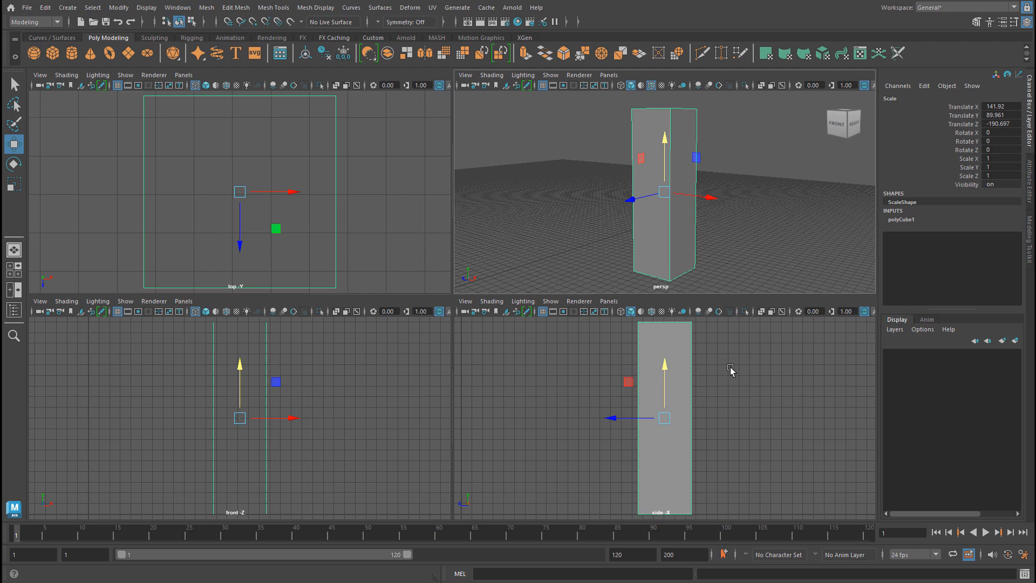
{"action": "key", "text": "4"}
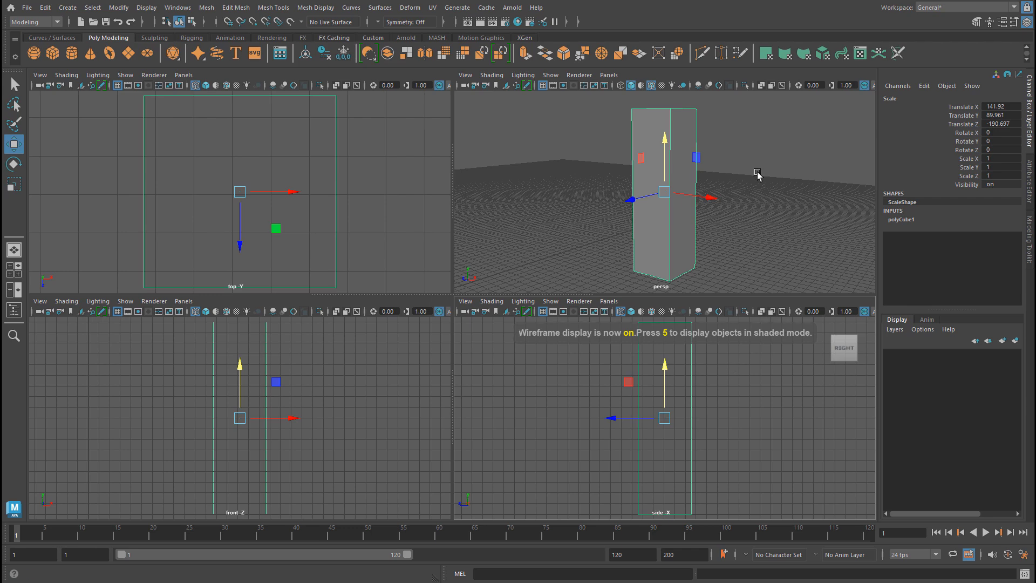
{"action": "key", "text": "space"}
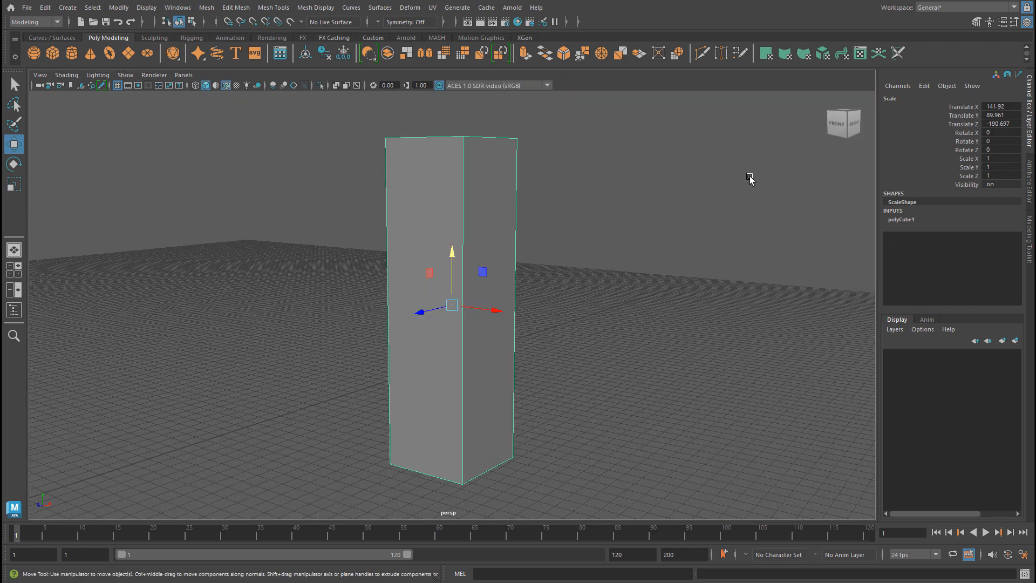
Deselect the box and turn on the Poly Count heads-up display.
{"action": "left_click", "coordinate": [669, 231]}
{"action": "right_click_drag", "start_coordinate": [669, 231], "coordinate": [497, 261], "text": "alt"}
{"action": "left_click_drag", "start_coordinate": [497, 261], "coordinate": [649, 221], "text": "alt"}
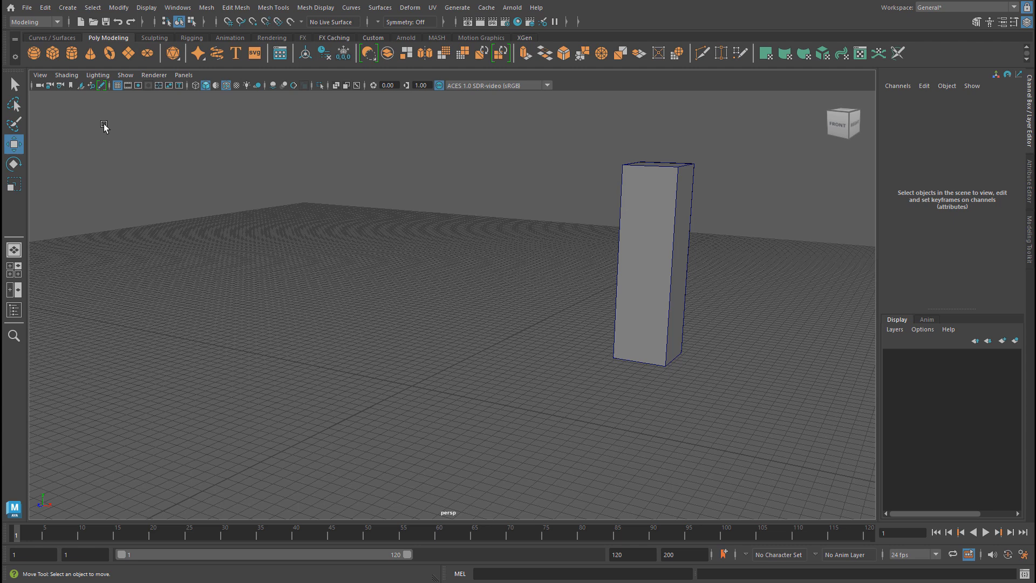
{"action": "left_click", "coordinate": [147, 8]}
{"action": "mouse_move", "coordinate": [190, 50]}
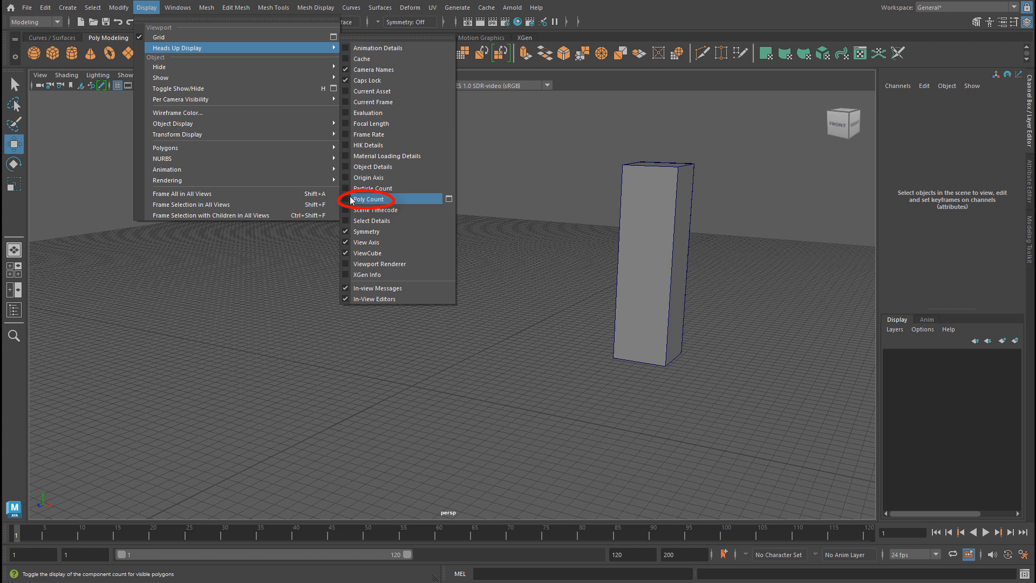
{"action": "left_click", "coordinate": [346, 198]}
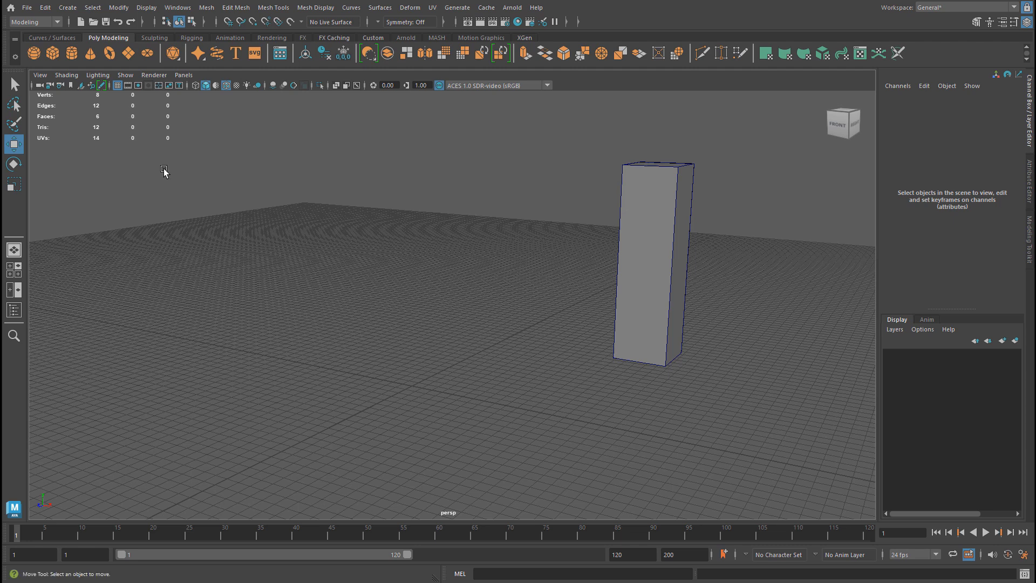
Create a polygon sphere at the grid origin and scale it uniformly to about 39.34.
{"action": "right_click_drag", "start_coordinate": [478, 330], "coordinate": [454, 393], "text": "shift"}
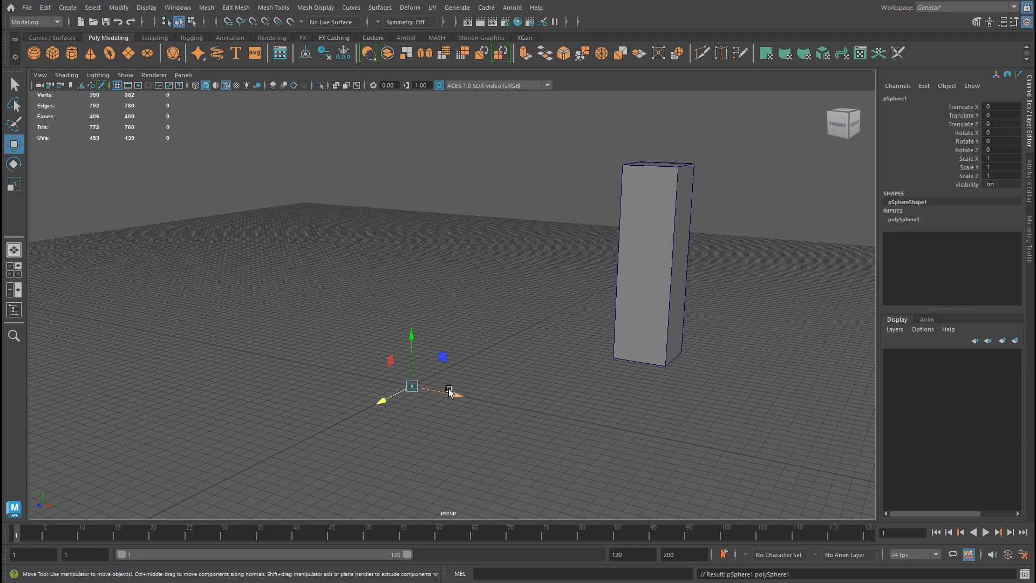
{"action": "key", "text": "r"}
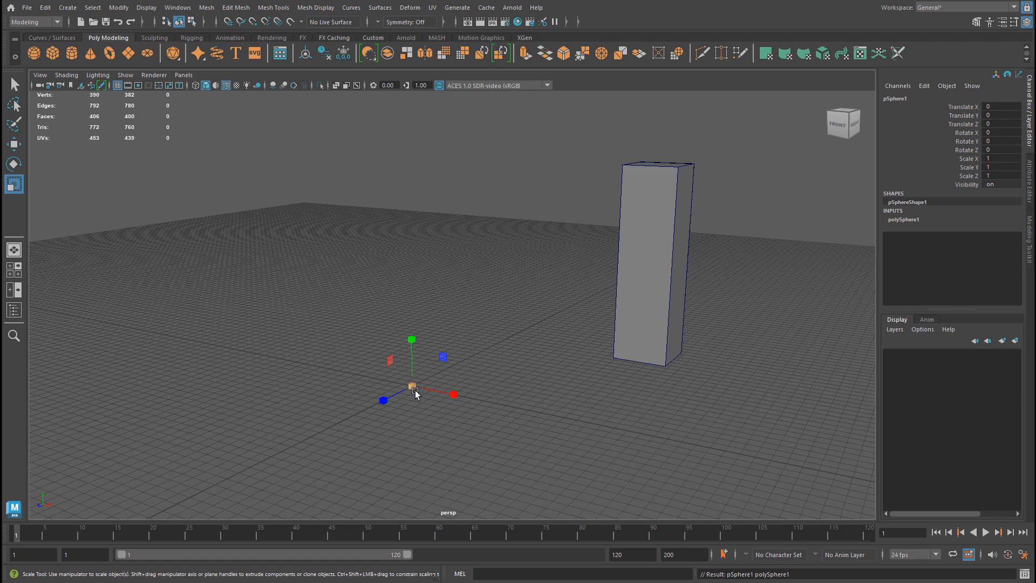
{"action": "left_click_drag", "start_coordinate": [414, 390], "coordinate": [475, 393]}
Raise the sphere above the grid to about Y 52.91 and deselect it.
{"action": "key", "text": "w"}
{"action": "left_click_drag", "start_coordinate": [411, 341], "coordinate": [424, 278]}
{"action": "left_click_drag", "start_coordinate": [380, 320], "coordinate": [427, 335], "text": "alt"}
{"action": "left_click_drag", "start_coordinate": [502, 270], "coordinate": [567, 251], "text": "alt"}
{"action": "left_click", "coordinate": [548, 286]}
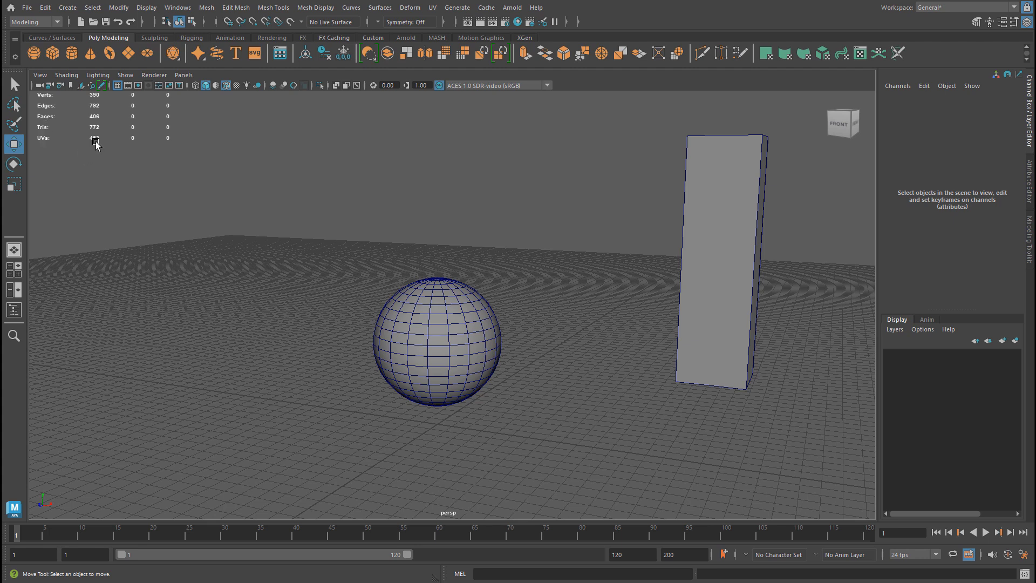
Compare the poly count columns with the objects partly out of view and with the sphere or box selected.
{"action": "middle_click_drag", "start_coordinate": [298, 316], "coordinate": [663, 303], "text": "alt"}
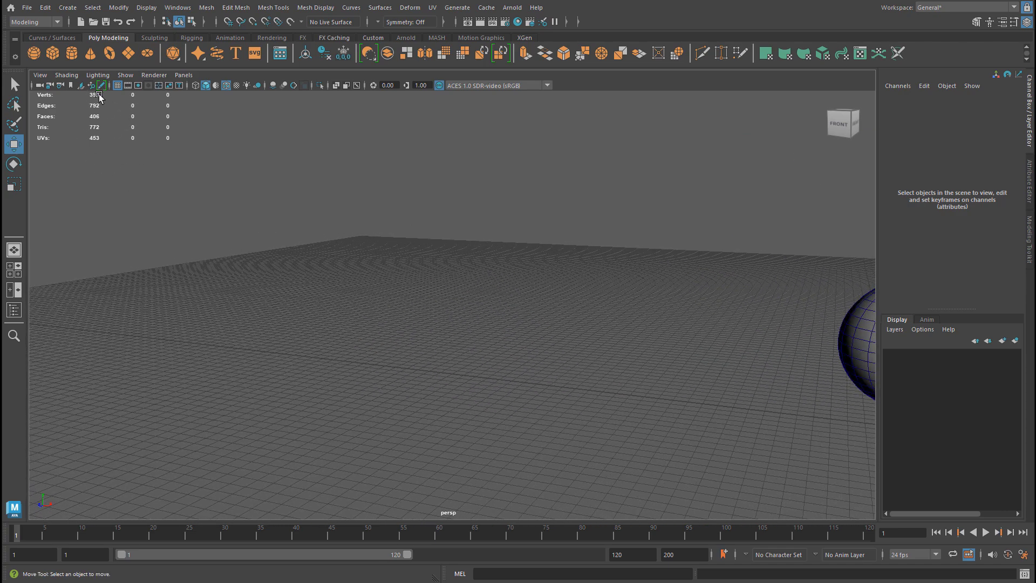
{"action": "middle_click_drag", "start_coordinate": [516, 262], "coordinate": [328, 273], "text": "alt"}
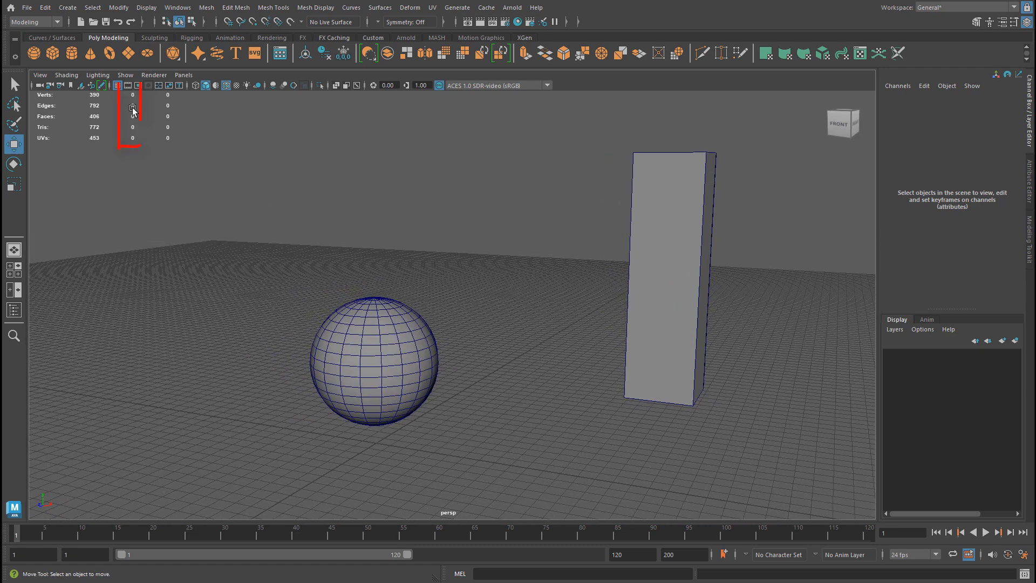
{"action": "left_click", "coordinate": [374, 357]}
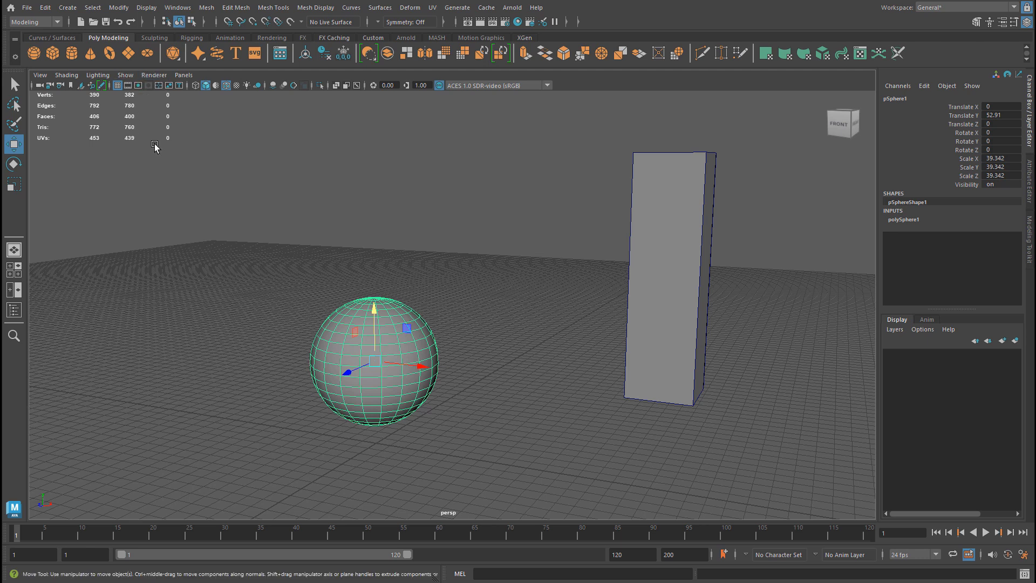
{"action": "left_click", "coordinate": [663, 232]}
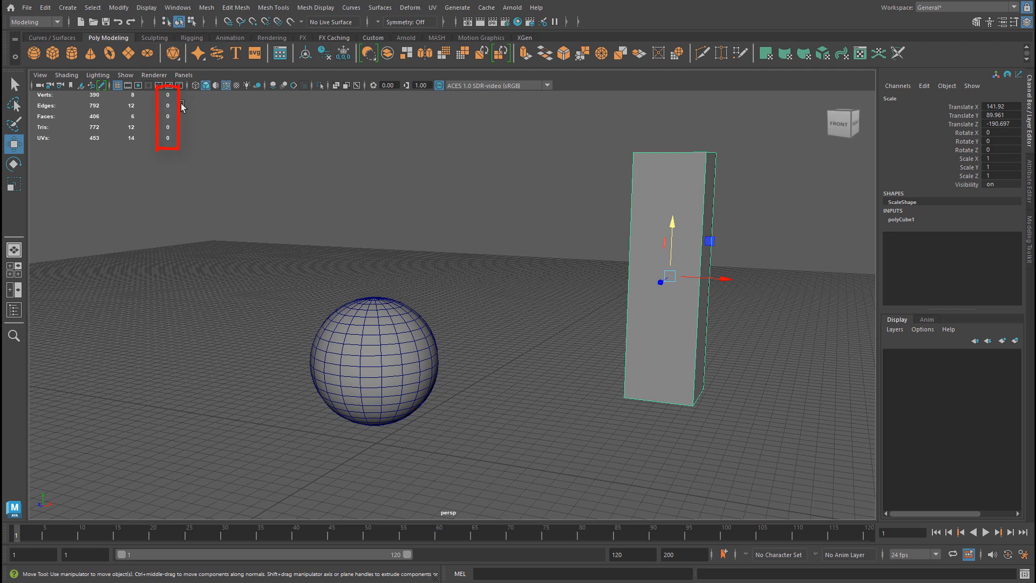
{"action": "left_click", "coordinate": [367, 355]}
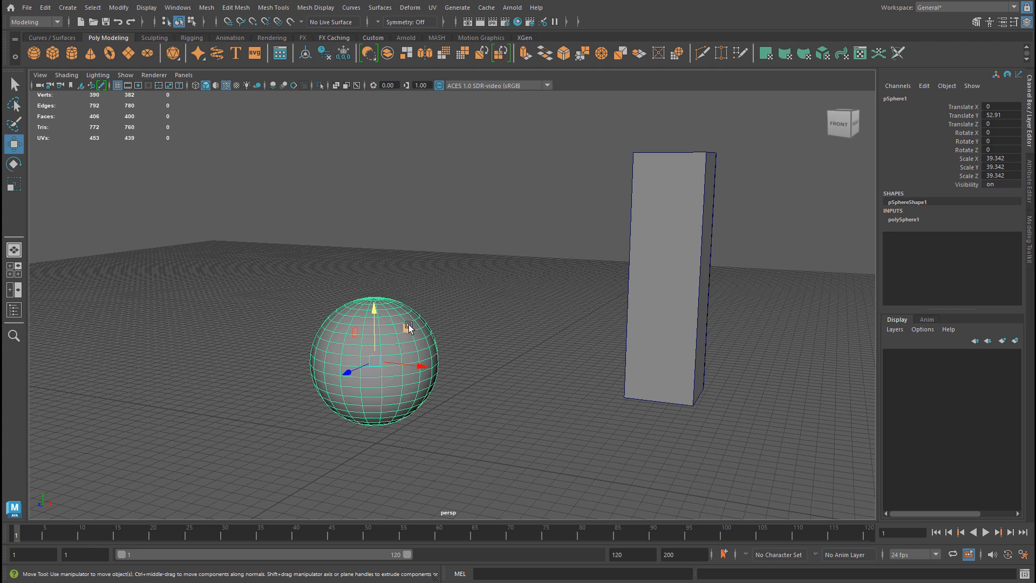
Select a block of faces on the sphere's right side to examine the selected-component column of the poly count.
{"action": "right_click", "coordinate": [389, 306]}
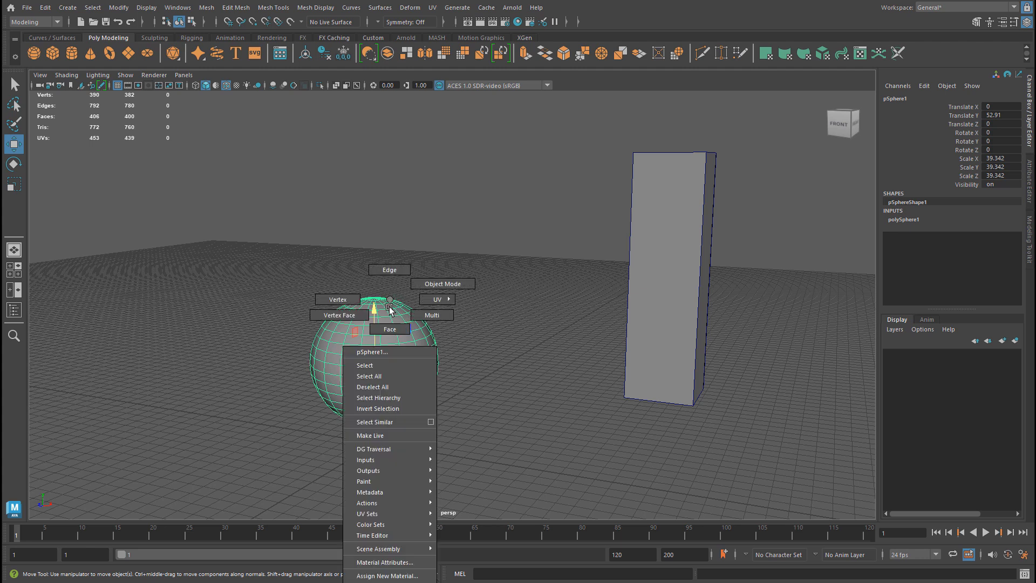
{"action": "left_click", "coordinate": [389, 329]}
{"action": "left_click", "coordinate": [392, 373]}
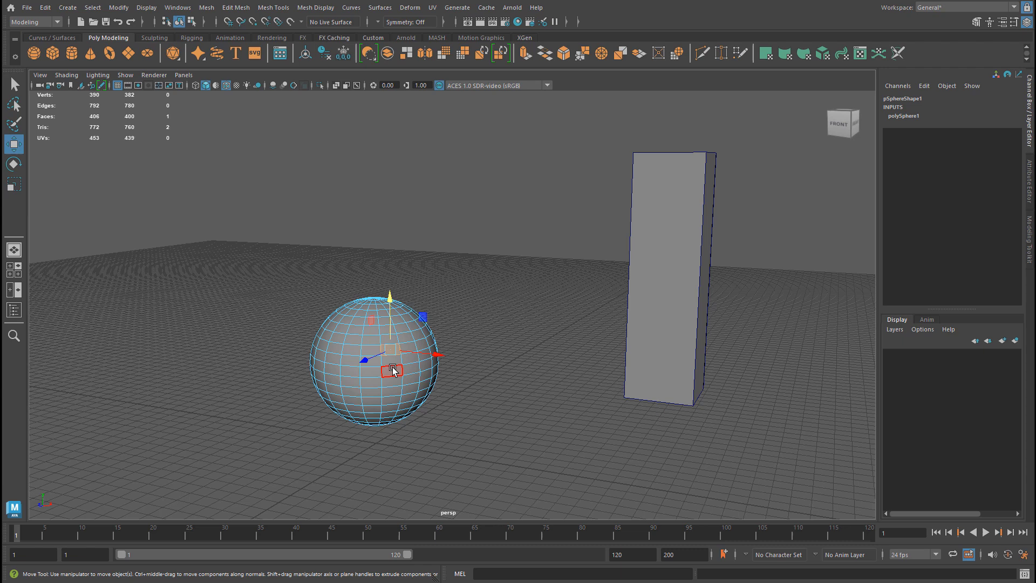
{"action": "left_click_drag", "start_coordinate": [373, 401], "coordinate": [451, 312], "text": "alt"}
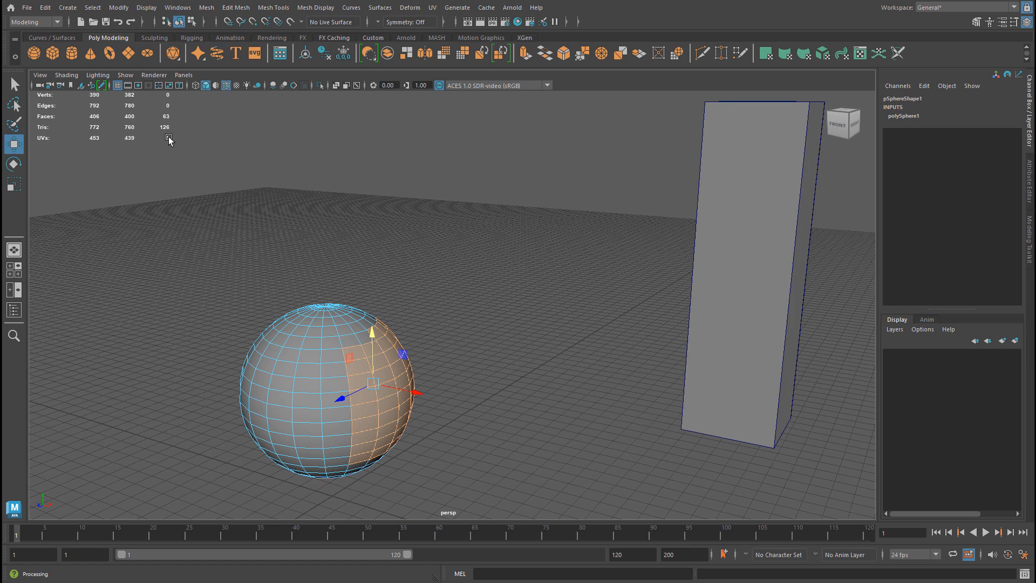
Select a patch of vertices on the sphere's right edge to examine their count, and return to object mode.
{"action": "right_click_drag", "start_coordinate": [319, 324], "coordinate": [266, 301]}
{"action": "left_click_drag", "start_coordinate": [324, 324], "coordinate": [349, 337], "text": "alt"}
{"action": "left_click_drag", "start_coordinate": [467, 295], "coordinate": [405, 399]}
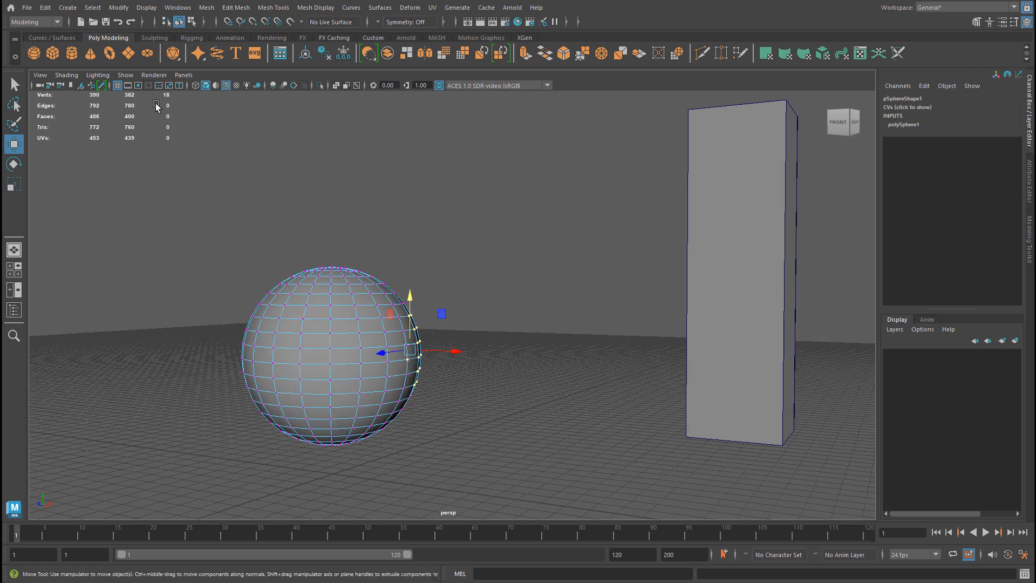
{"action": "mouse_move", "coordinate": [307, 189]}
{"action": "left_mouse_down", "text": "alt"}
{"action": "mouse_move", "coordinate": [312, 213]}
{"action": "mouse_move", "coordinate": [271, 201]}
{"action": "mouse_move", "coordinate": [307, 203]}
{"action": "left_mouse_up", "text": "alt"}
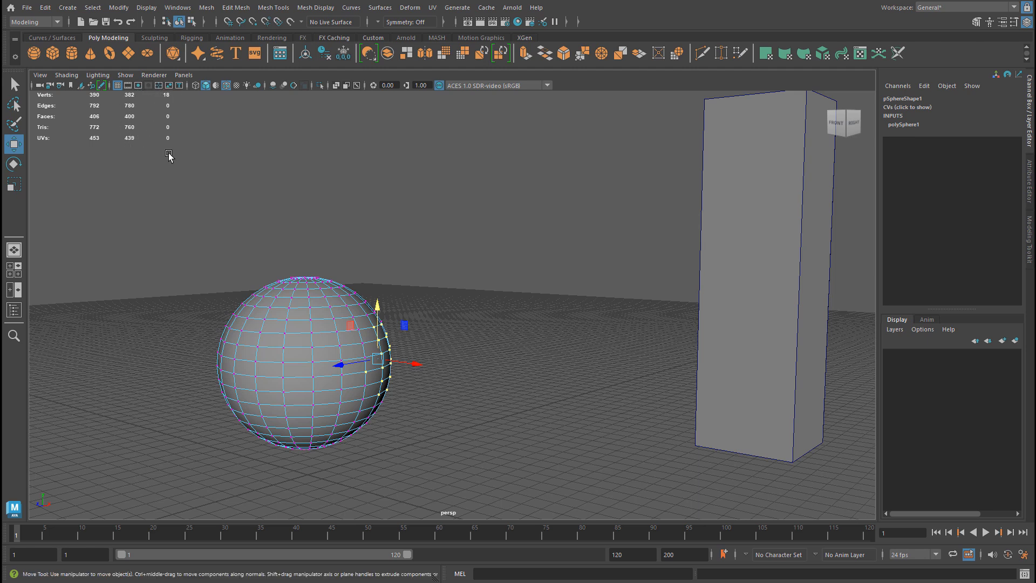
{"action": "left_click", "coordinate": [300, 304]}
{"action": "key", "text": "F8"}
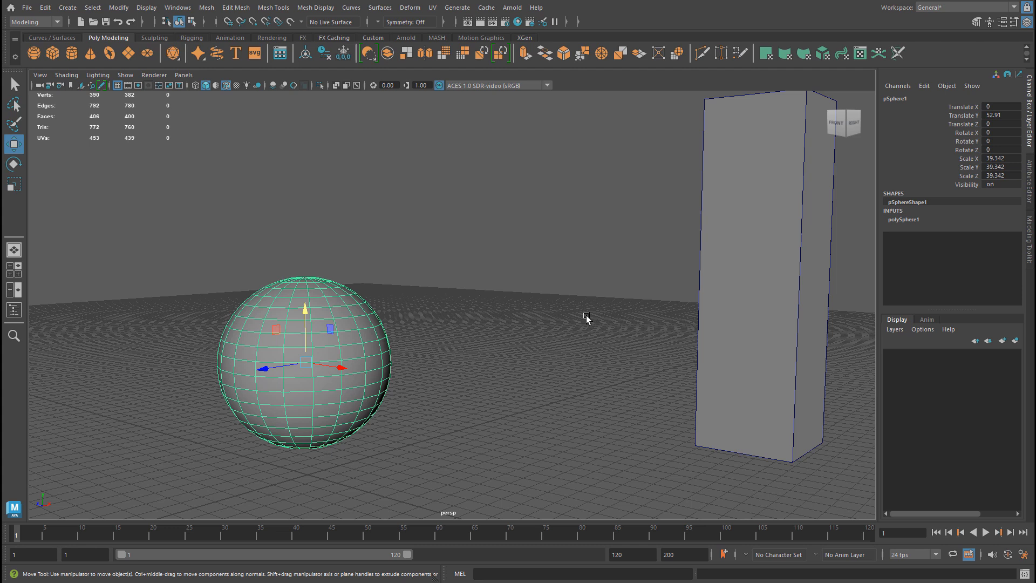